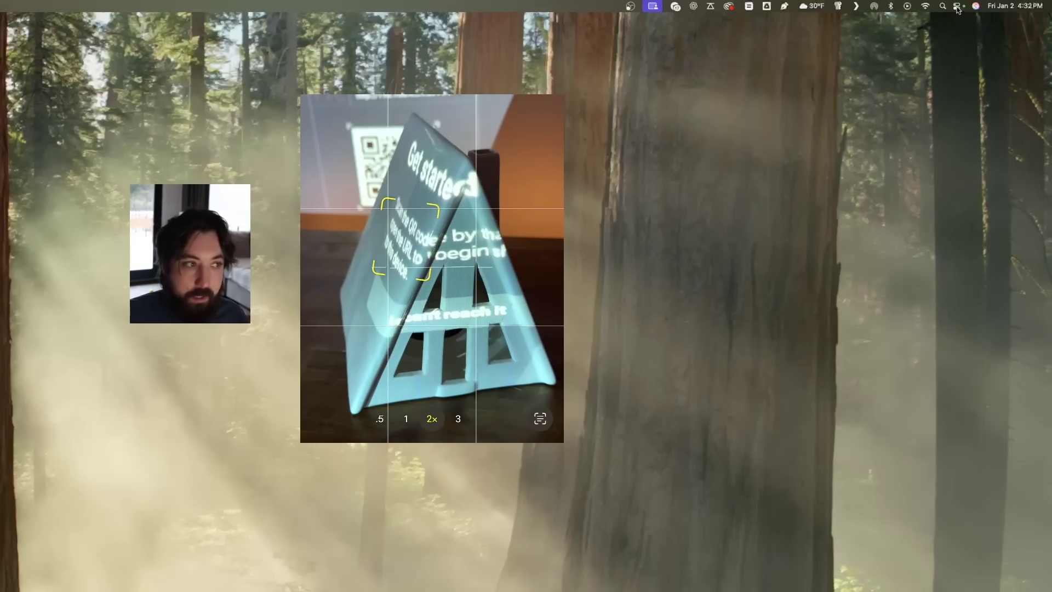
{"action": "left_click", "coordinate": [956, 7]}
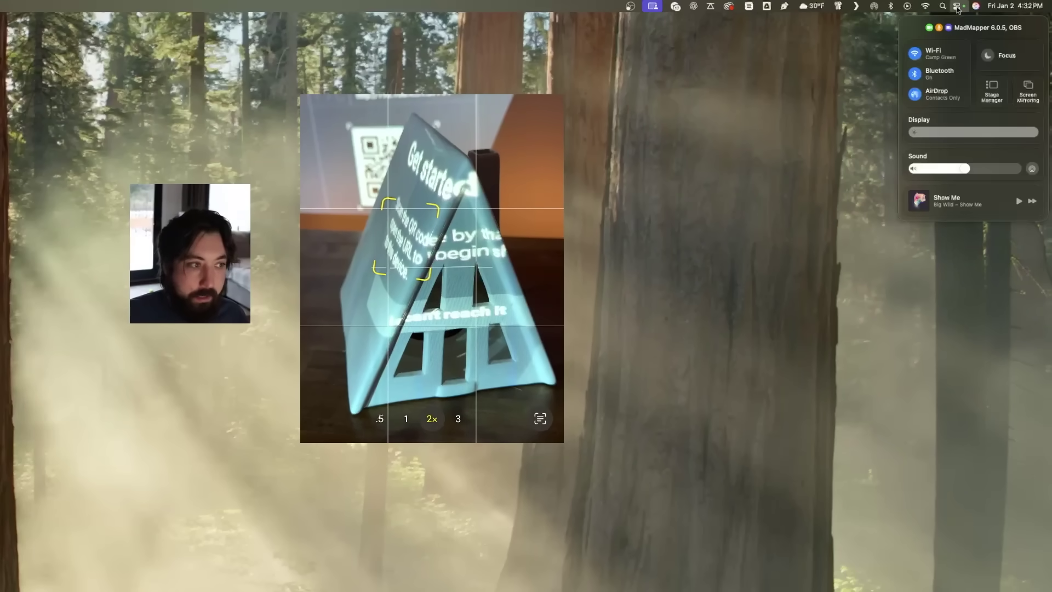
{"action": "left_click", "coordinate": [1028, 89]}
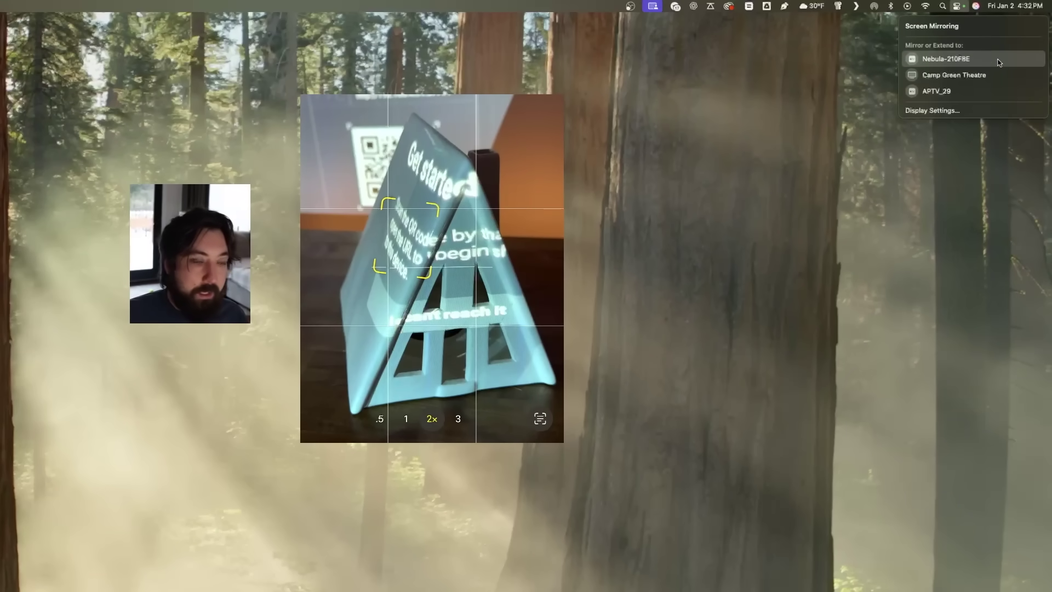
{"action": "left_click", "coordinate": [981, 59]}
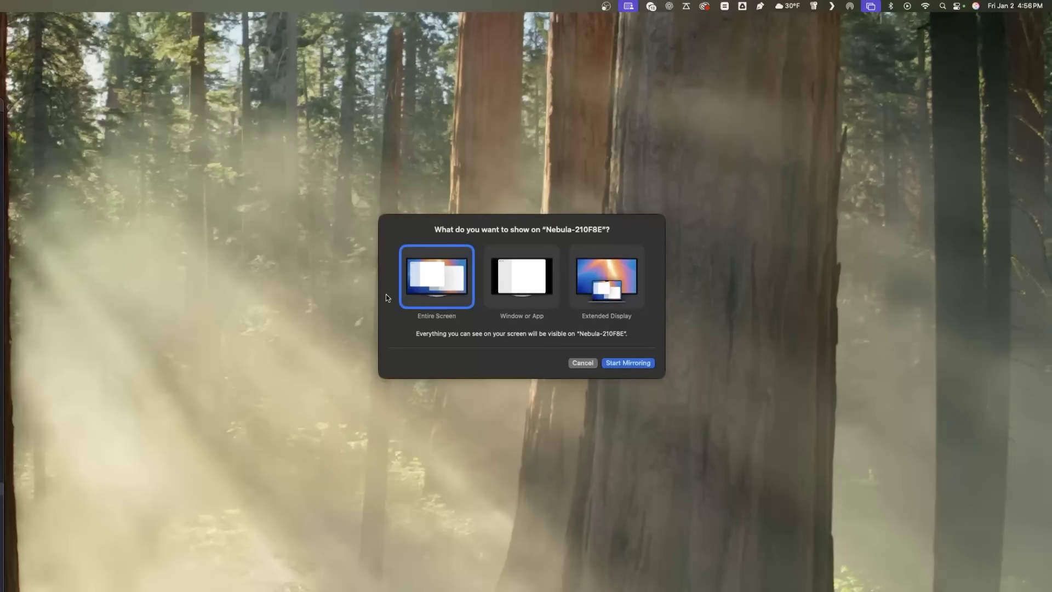
{"action": "left_click", "coordinate": [625, 291]}
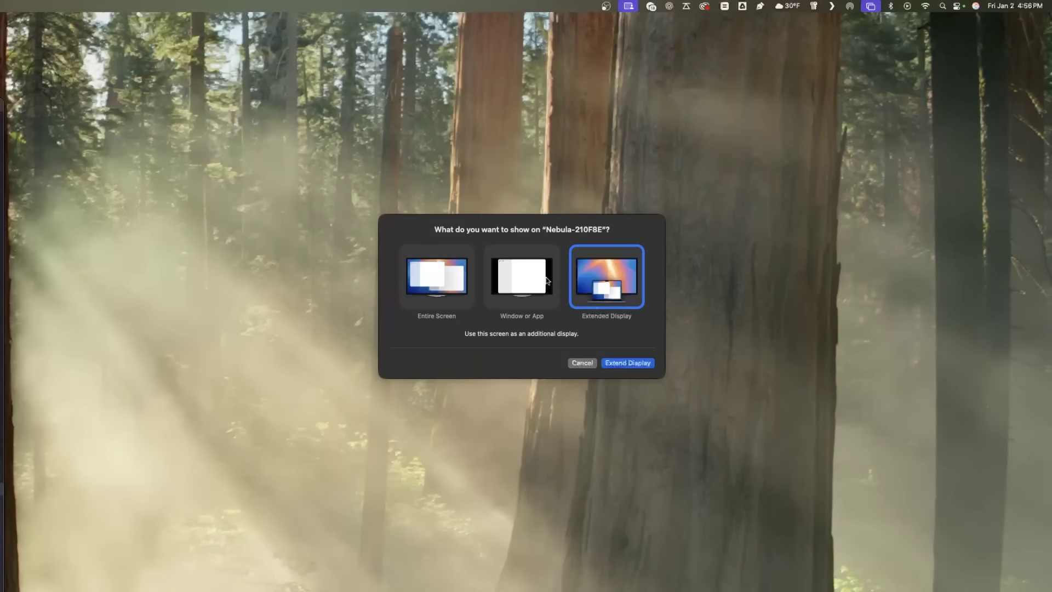
{"action": "left_click", "coordinate": [628, 363]}
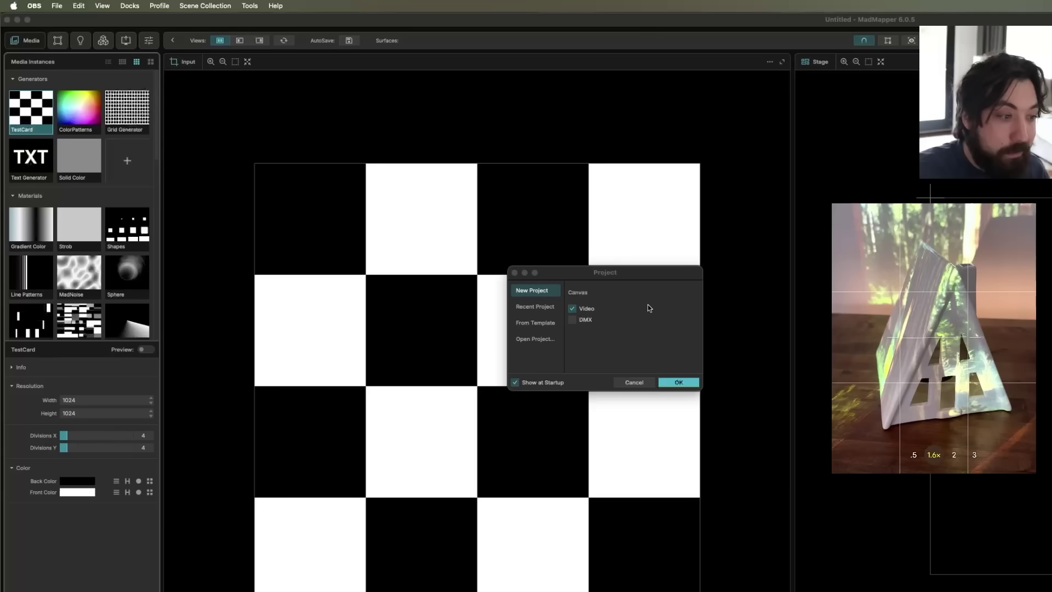
Start a new video project and set Video-Output-1's destination to Nebula-210F8E
{"action": "left_click", "coordinate": [669, 274]}
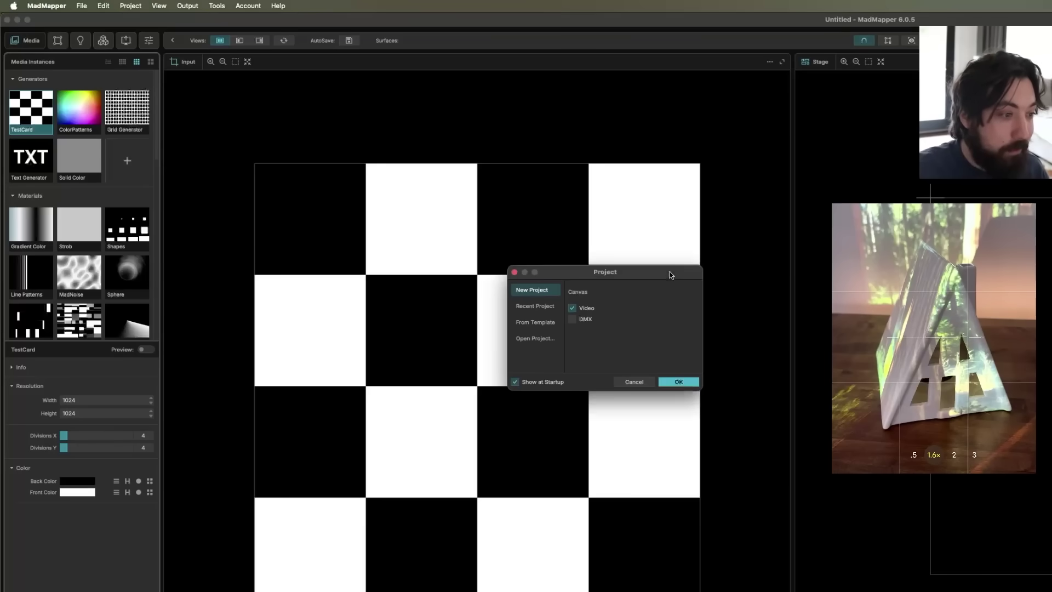
{"action": "left_click", "coordinate": [680, 380]}
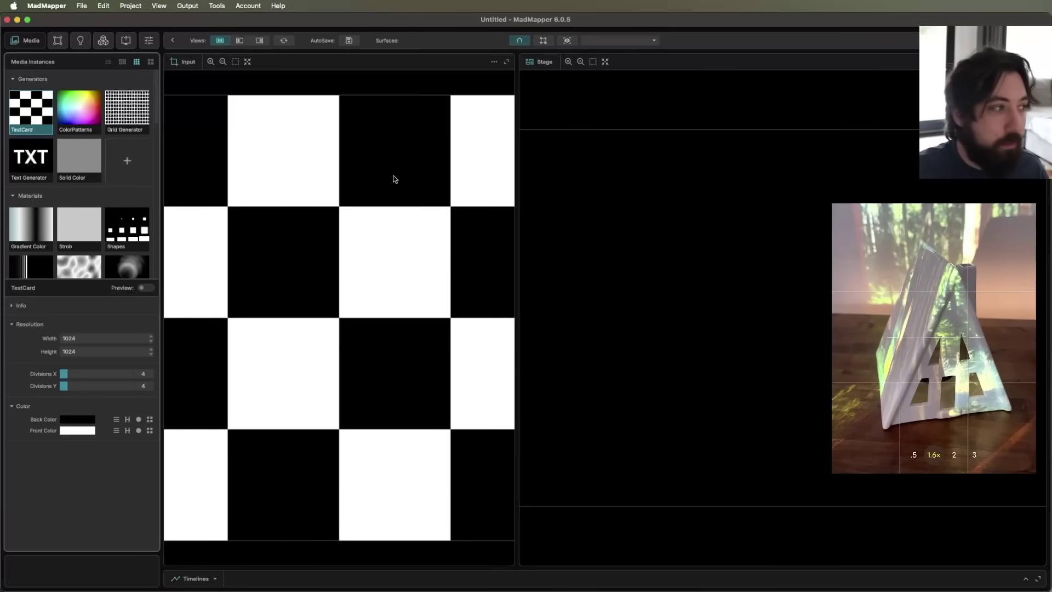
{"action": "left_click", "coordinate": [125, 40]}
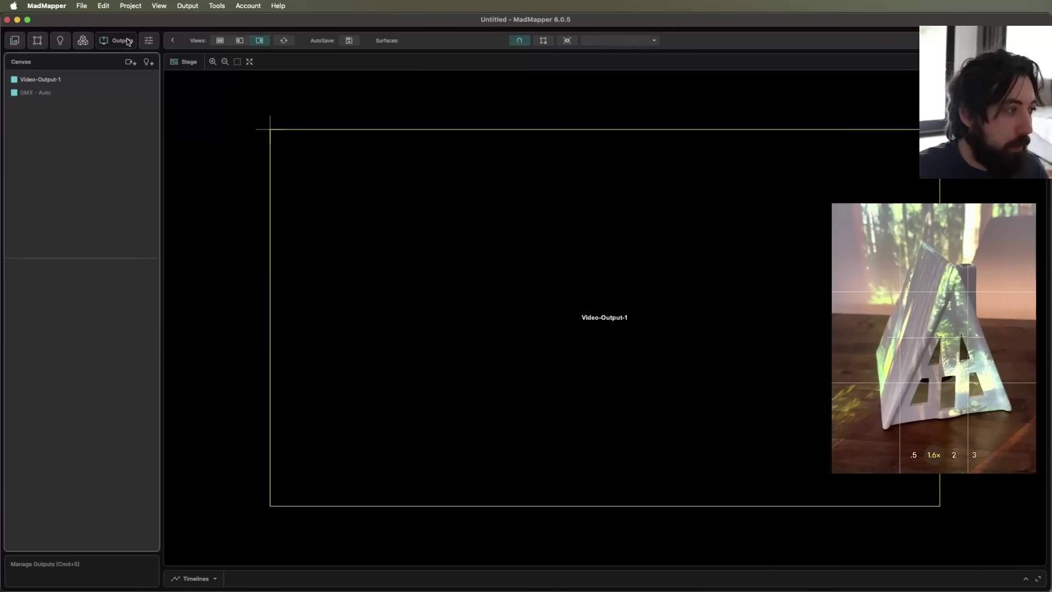
{"action": "left_click", "coordinate": [63, 82]}
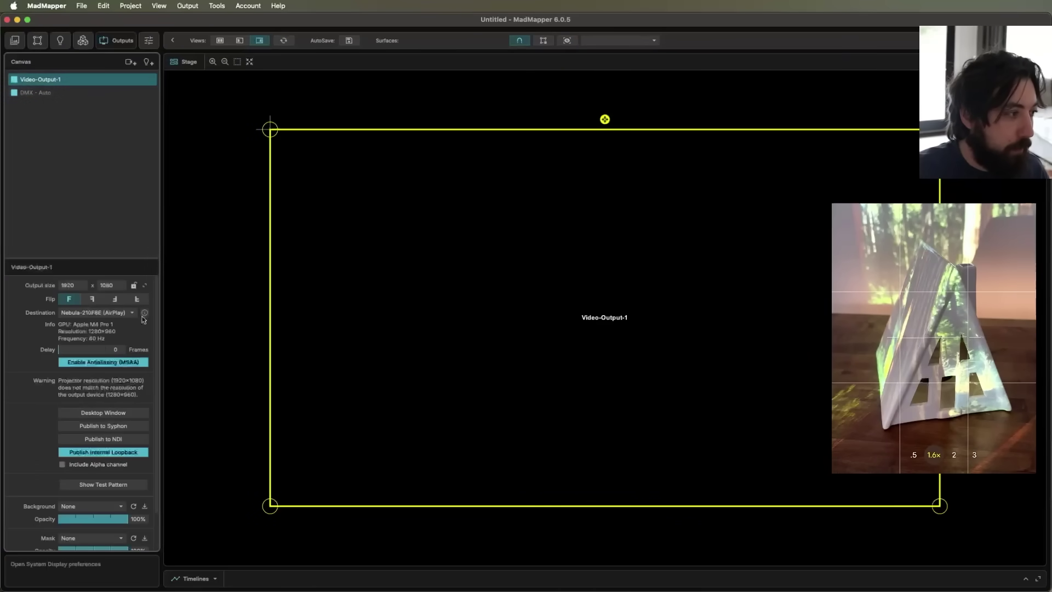
{"action": "left_click", "coordinate": [111, 311]}
{"action": "left_click", "coordinate": [107, 394]}
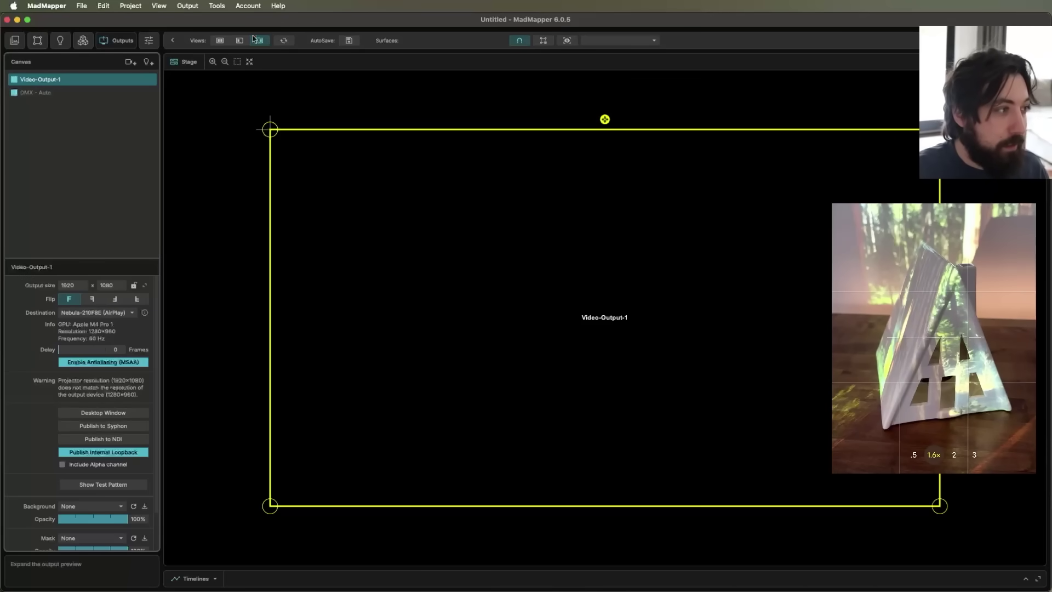
Put the projector output into Full Screen Mode and return to the Media library
{"action": "left_click", "coordinate": [187, 5]}
{"action": "mouse_move", "coordinate": [215, 7]}
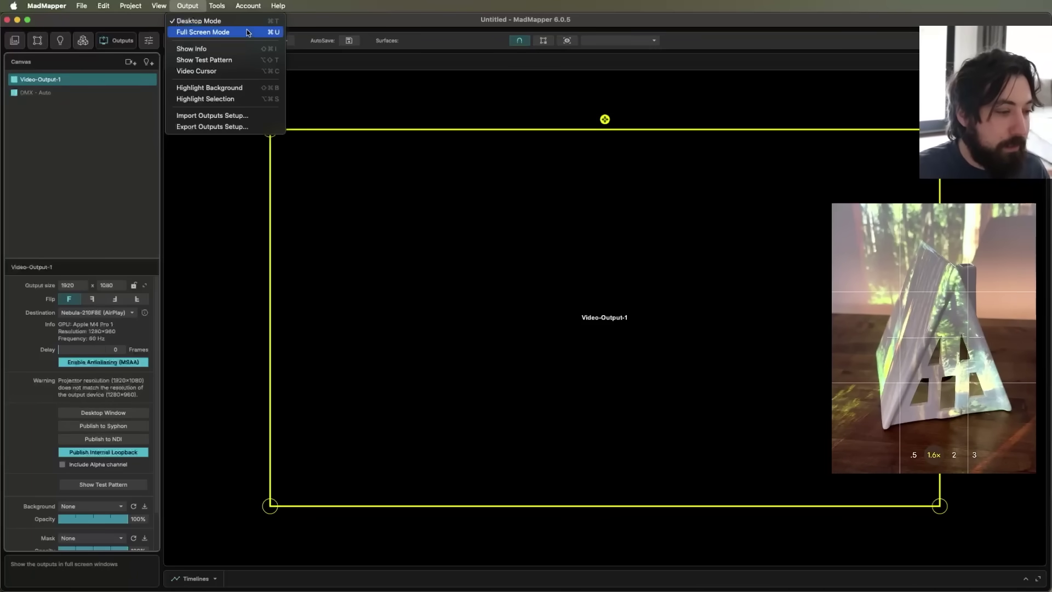
{"action": "left_click", "coordinate": [246, 30]}
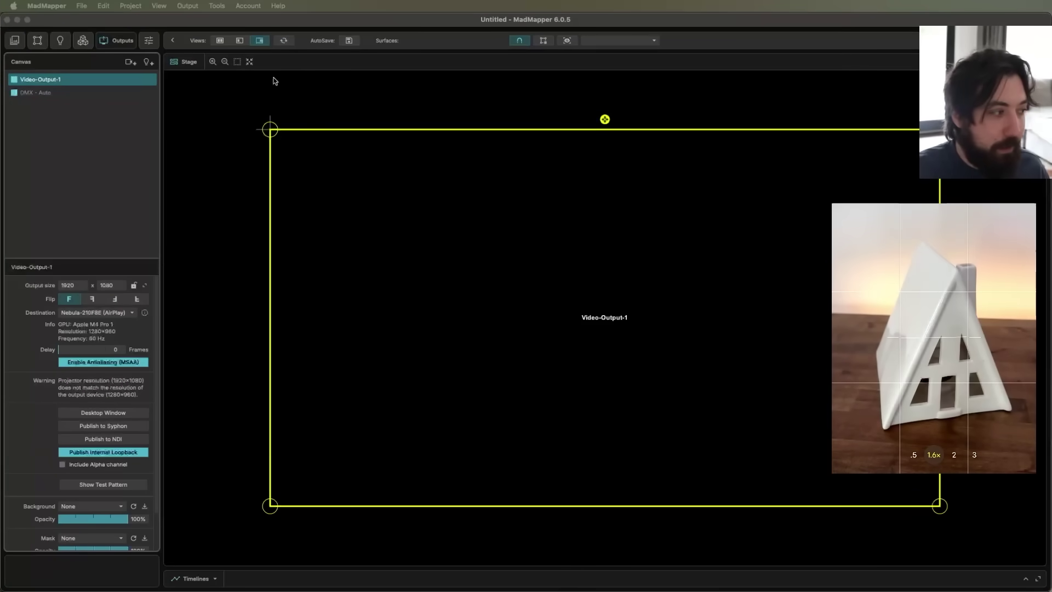
{"action": "left_click", "coordinate": [21, 44]}
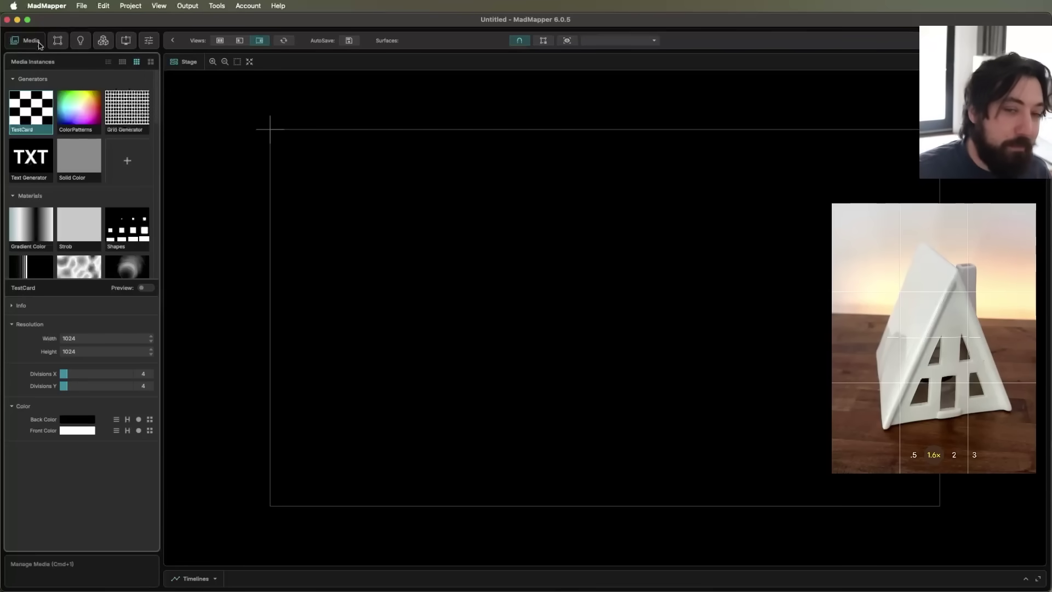
Place a white Solid Color surface, Quad-1, on the stage
{"action": "left_click_drag", "start_coordinate": [79, 156], "coordinate": [488, 240]}
{"action": "left_click_drag", "start_coordinate": [528, 268], "coordinate": [529, 268]}
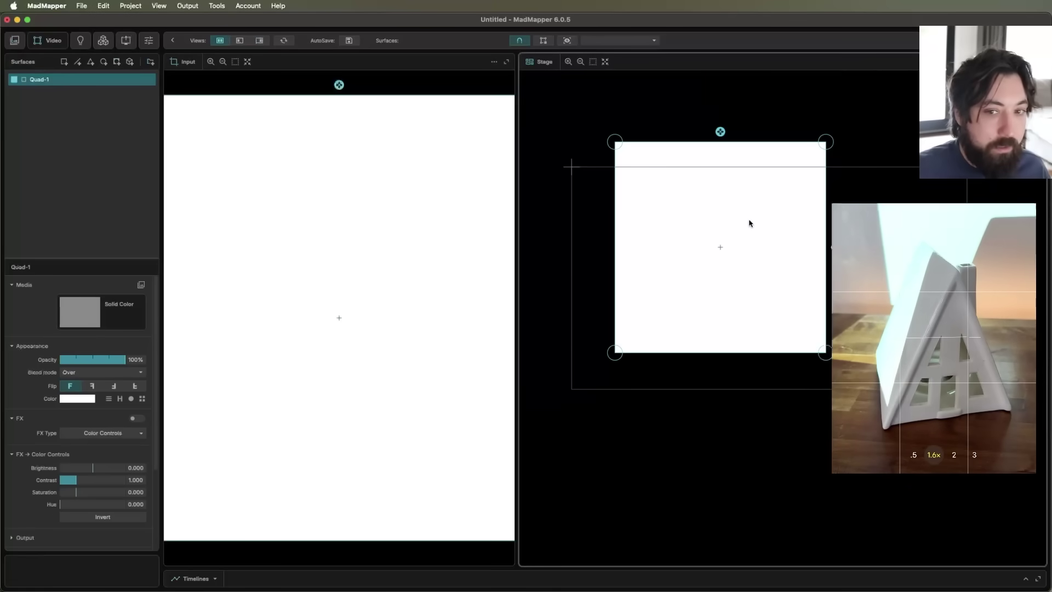
{"action": "left_click_drag", "start_coordinate": [753, 219], "coordinate": [762, 226]}
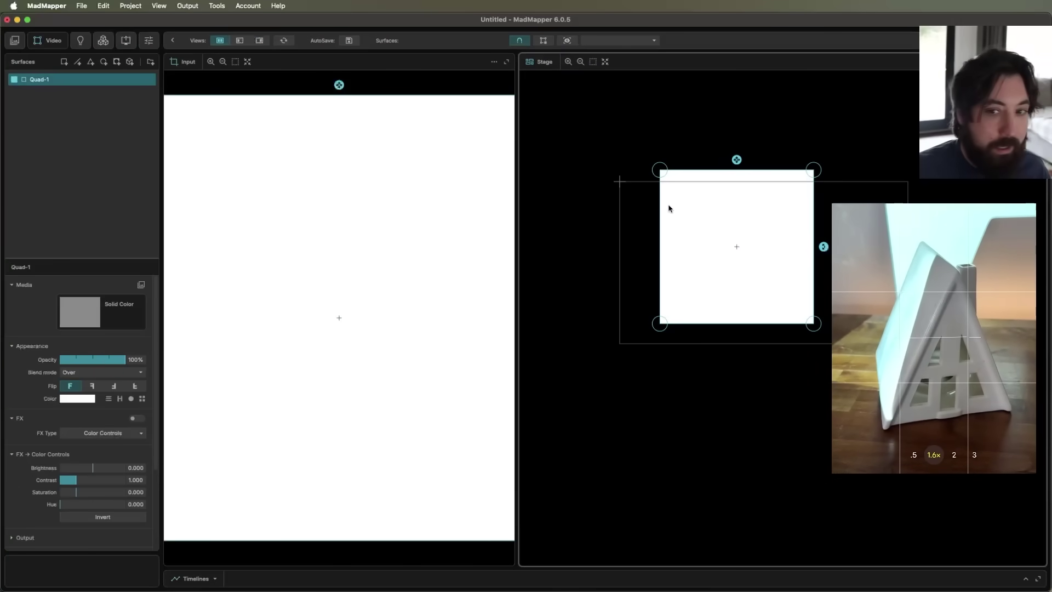
{"action": "left_click_drag", "start_coordinate": [733, 244], "coordinate": [747, 248]}
{"action": "scroll", "coordinate": [617, 177], "scroll_direction": "up", "scroll_amount": 3}
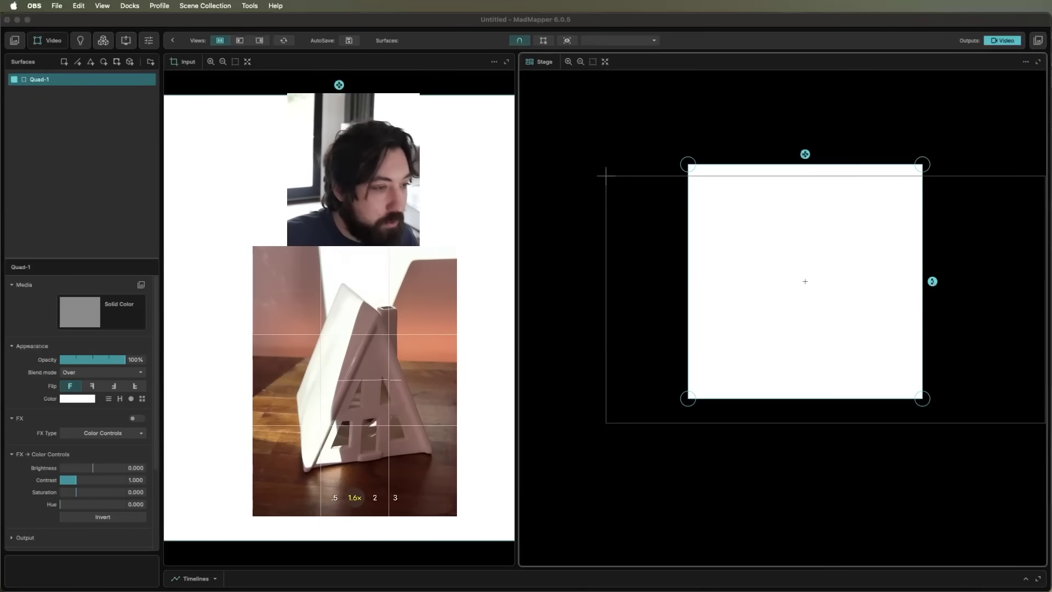
{"action": "left_click", "coordinate": [755, 156]}
{"action": "scroll", "coordinate": [761, 117], "scroll_direction": "right", "scroll_amount": 5}
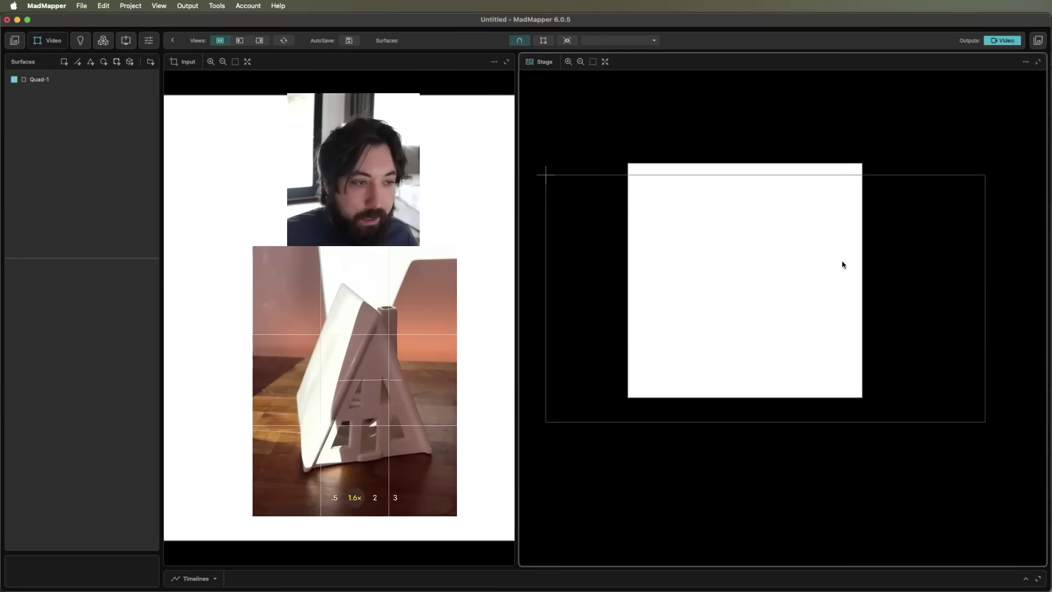
Stretch Quad-1's four corners to the corners of the 1920×1080 output frame
{"action": "left_click", "coordinate": [773, 225]}
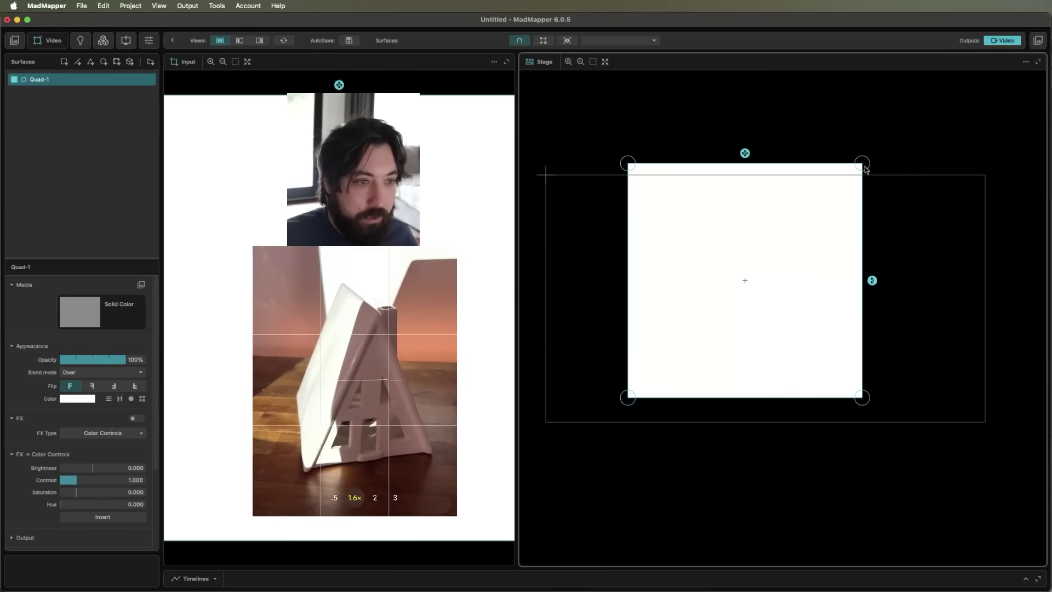
{"action": "left_click_drag", "start_coordinate": [869, 167], "coordinate": [986, 178]}
{"action": "left_click_drag", "start_coordinate": [628, 165], "coordinate": [546, 182]}
{"action": "left_click_drag", "start_coordinate": [628, 397], "coordinate": [546, 426]}
{"action": "left_click_drag", "start_coordinate": [862, 398], "coordinate": [987, 424]}
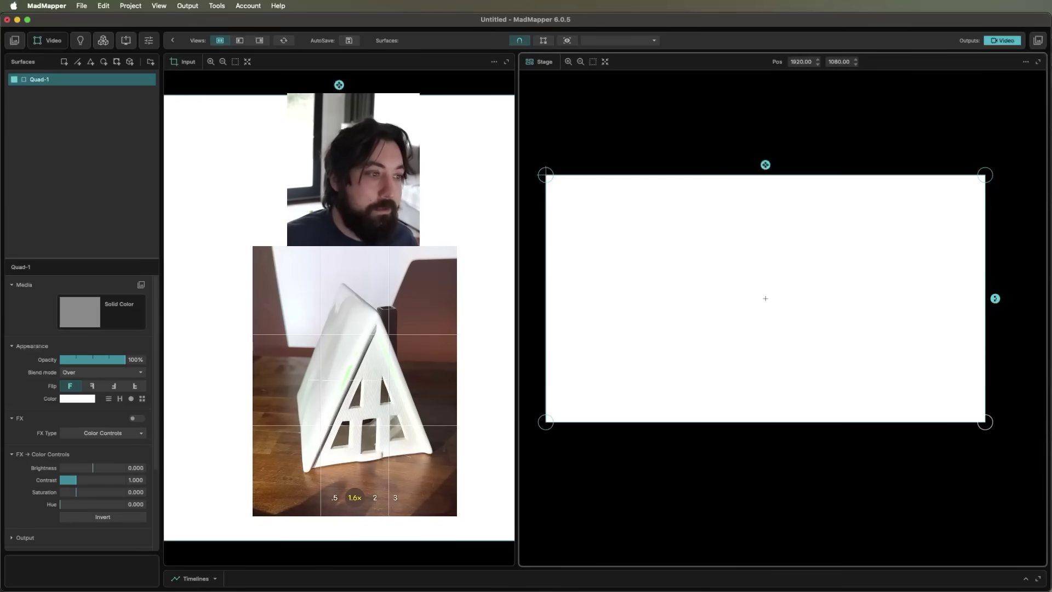
{"action": "scroll", "coordinate": [679, 122], "scroll_direction": "down", "scroll_amount": 2}
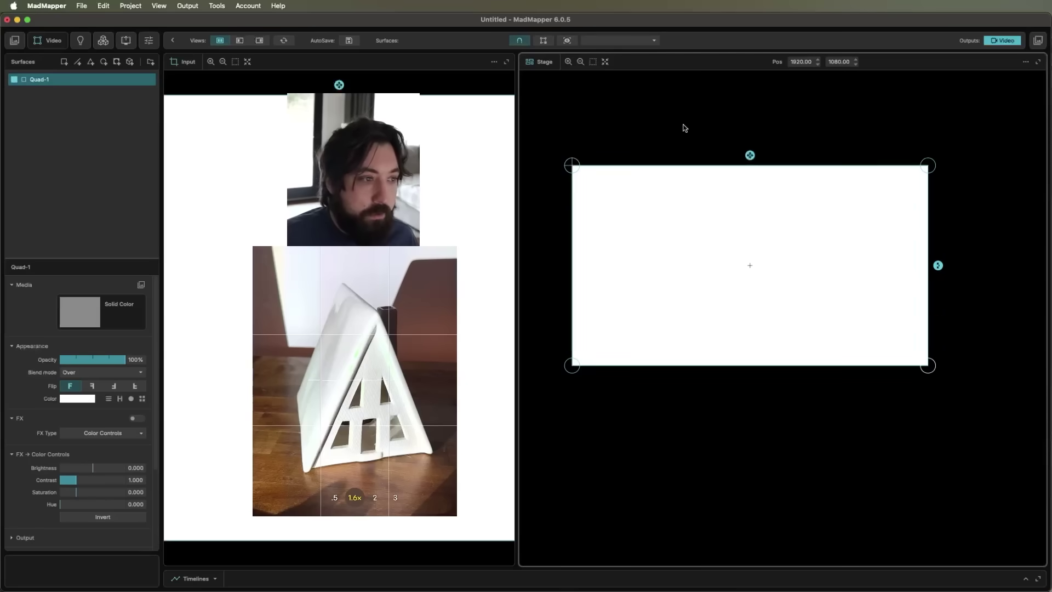
Fill the quad with the Grid Generator pattern and thicken its vertical lines to 0.038
{"action": "key", "text": "Tab"}
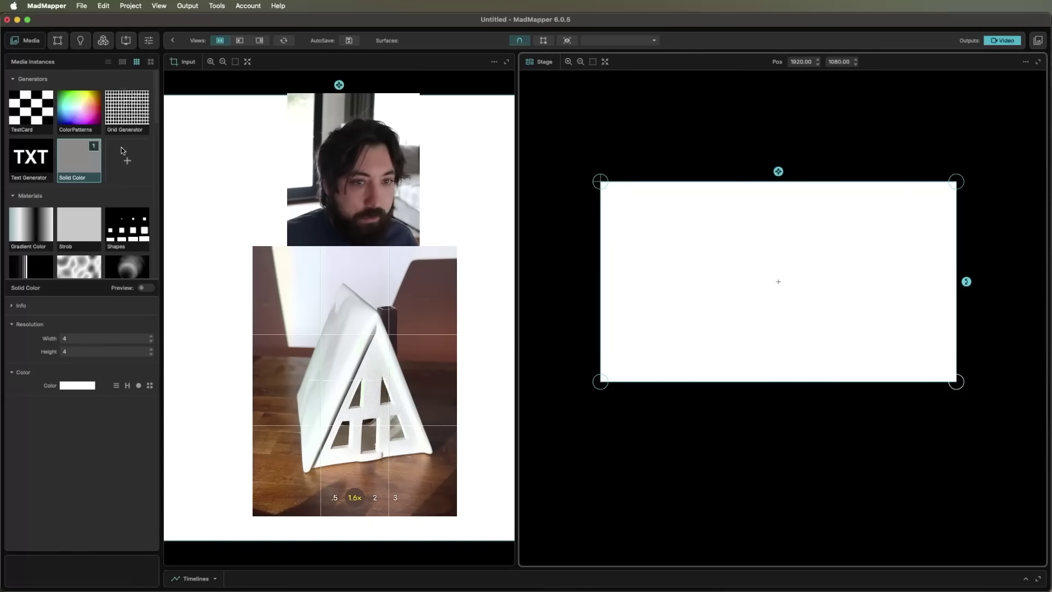
{"action": "left_click", "coordinate": [129, 112]}
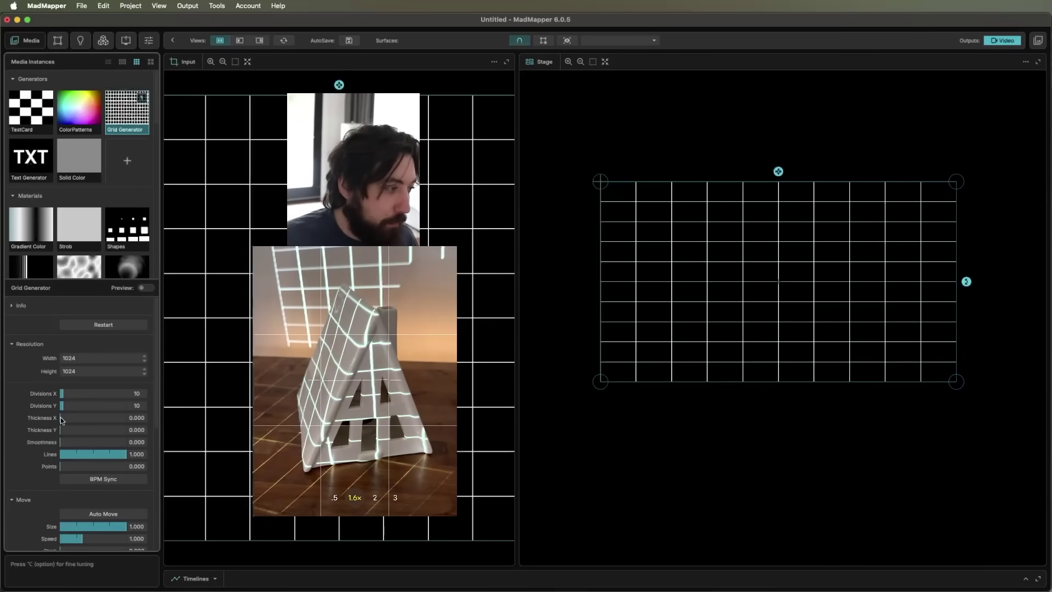
{"action": "left_click_drag", "start_coordinate": [62, 421], "coordinate": [63, 432]}
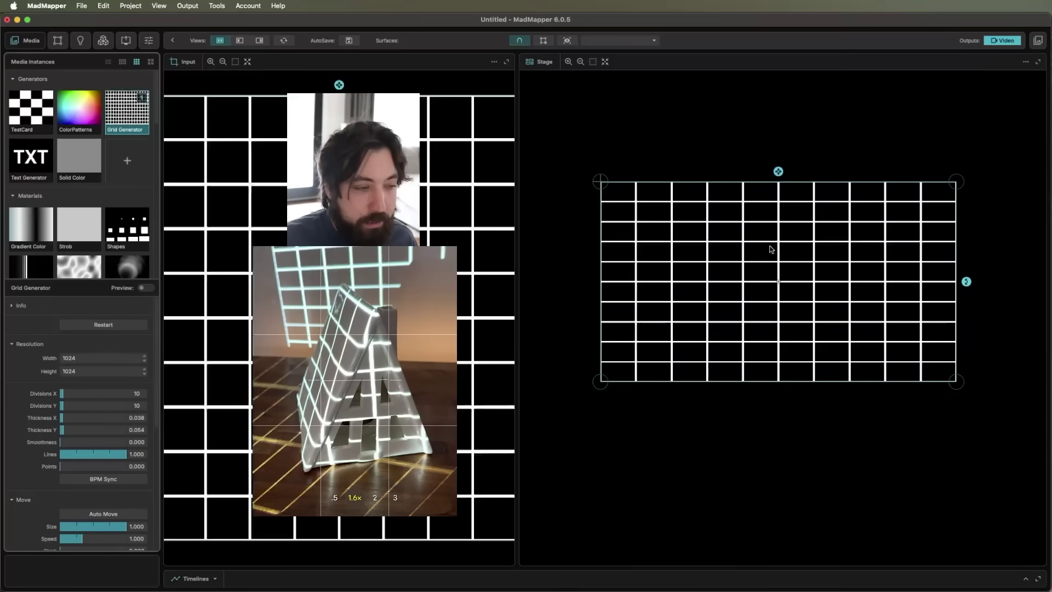
Warp the grid surface's corners so it lies along the cabin's sloped roof
{"action": "left_click", "coordinate": [641, 151]}
{"action": "left_click", "coordinate": [621, 195]}
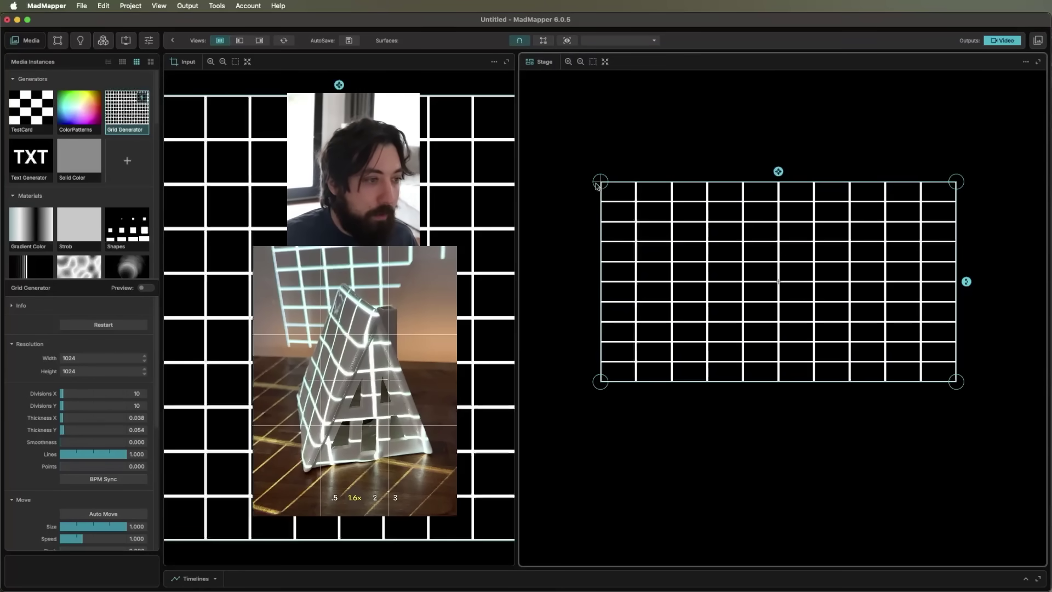
{"action": "left_click_drag", "start_coordinate": [600, 182], "coordinate": [718, 267]}
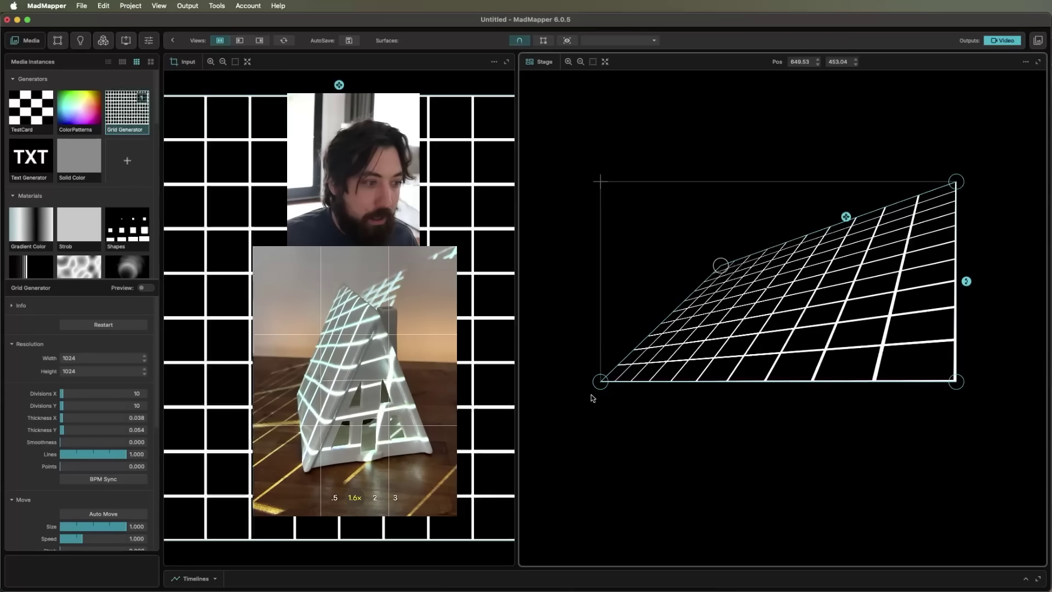
{"action": "left_click_drag", "start_coordinate": [600, 382], "coordinate": [726, 344]}
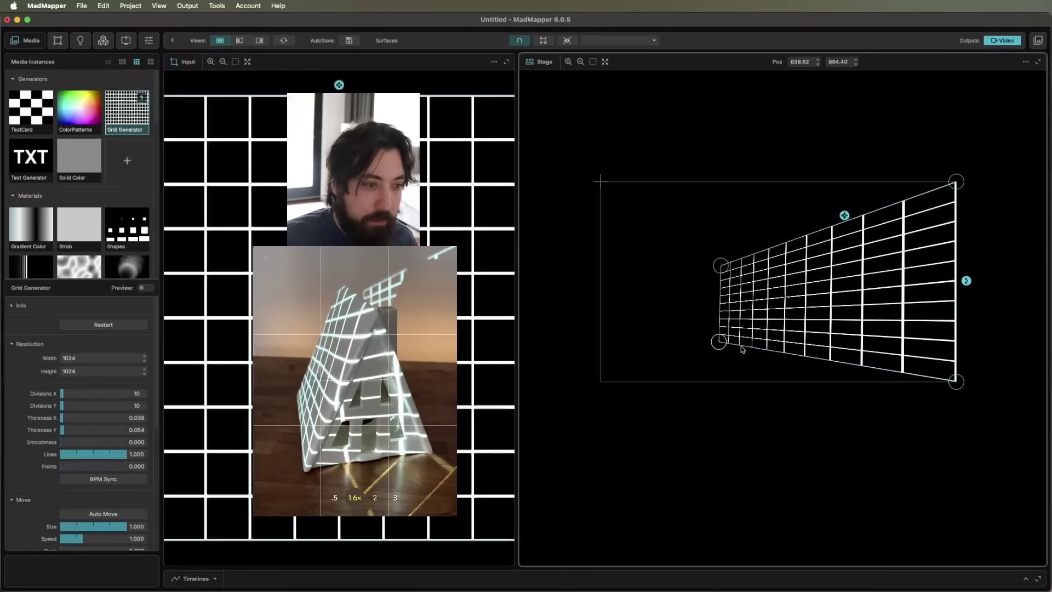
{"action": "left_click_drag", "start_coordinate": [951, 389], "coordinate": [823, 367]}
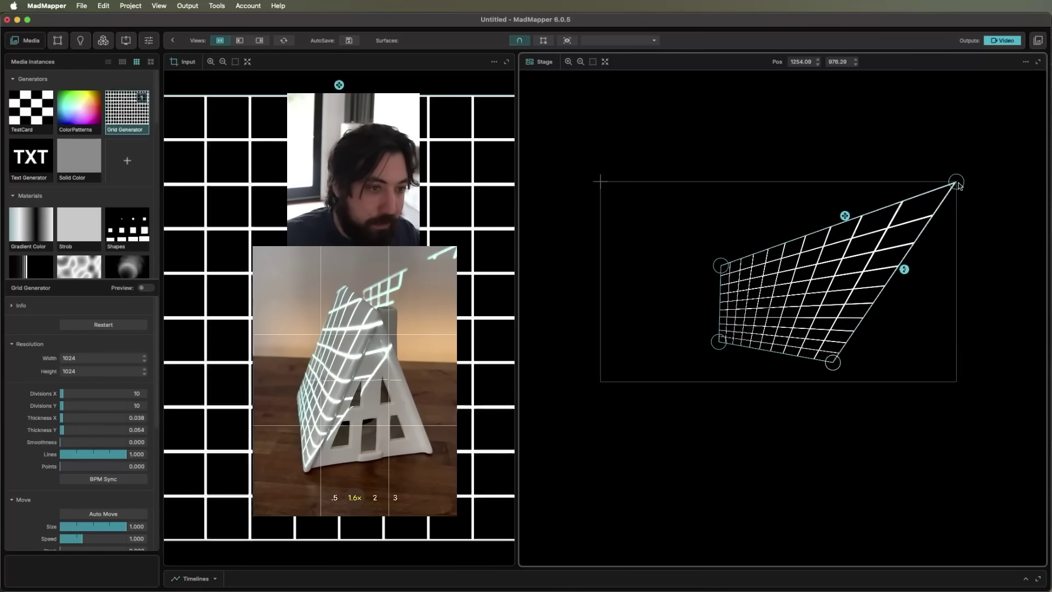
{"action": "left_click_drag", "start_coordinate": [956, 182], "coordinate": [888, 241]}
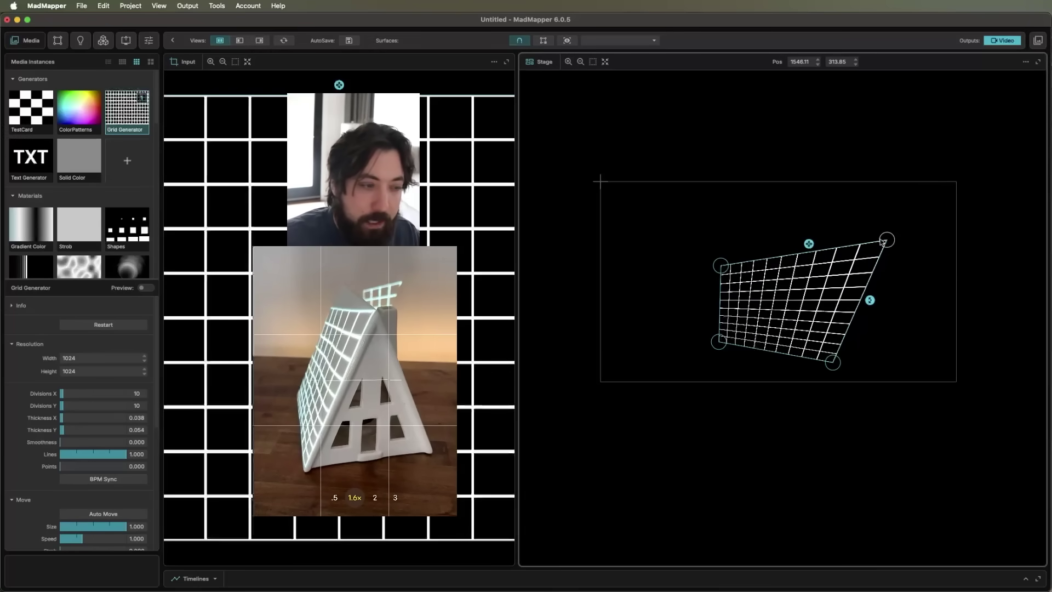
{"action": "left_click_drag", "start_coordinate": [722, 266], "coordinate": [785, 241]}
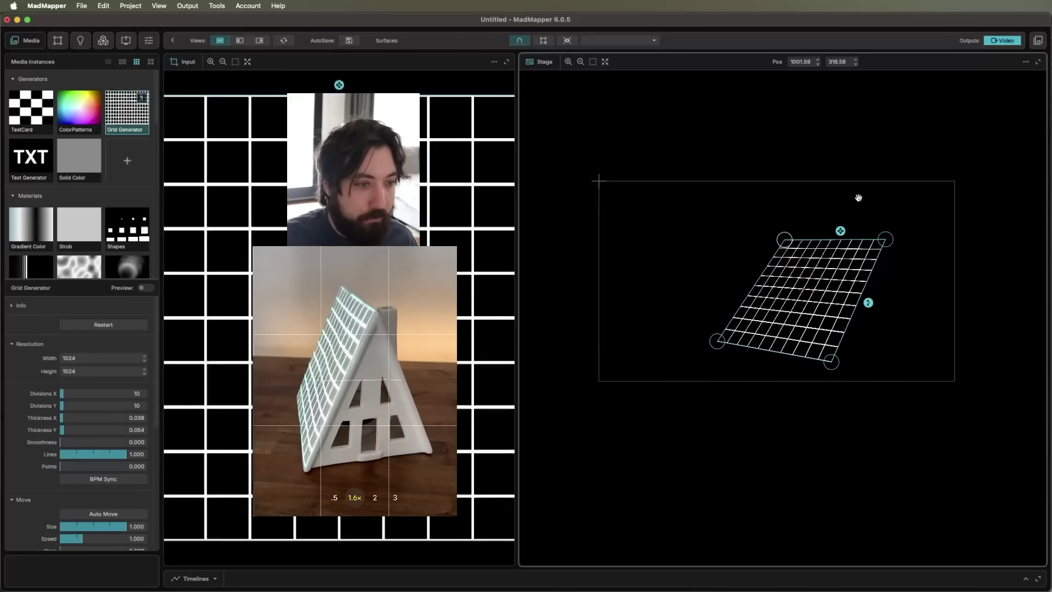
{"action": "scroll", "coordinate": [843, 208], "scroll_direction": "right", "scroll_amount": 3}
{"action": "scroll", "coordinate": [660, 171], "scroll_direction": "up", "scroll_amount": 3}
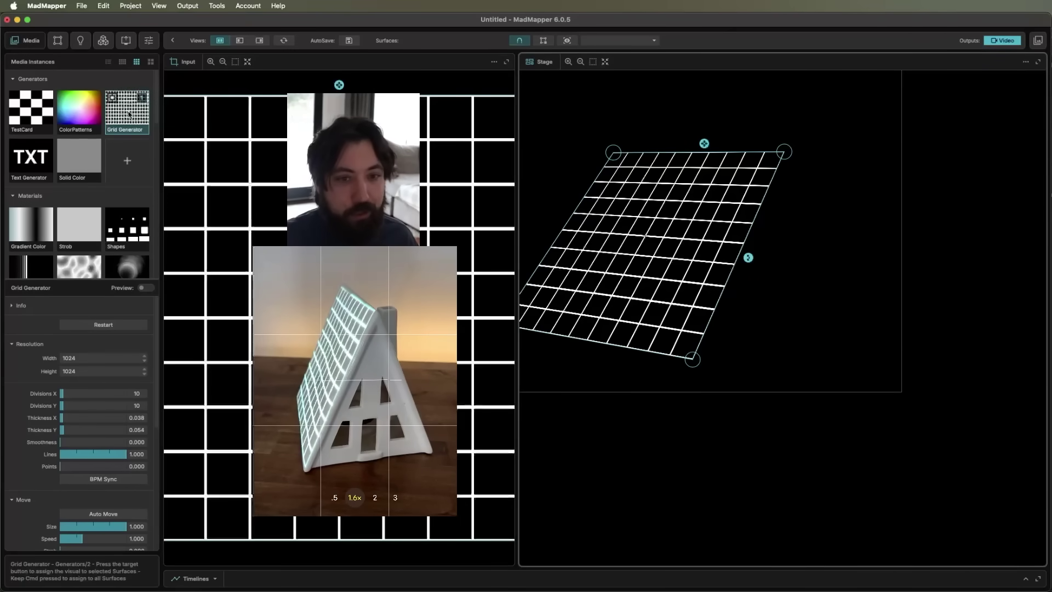
Add a second Grid Generator surface, Quad-2, and drag its four corners onto the gable
{"action": "left_click_drag", "start_coordinate": [129, 114], "coordinate": [773, 250]}
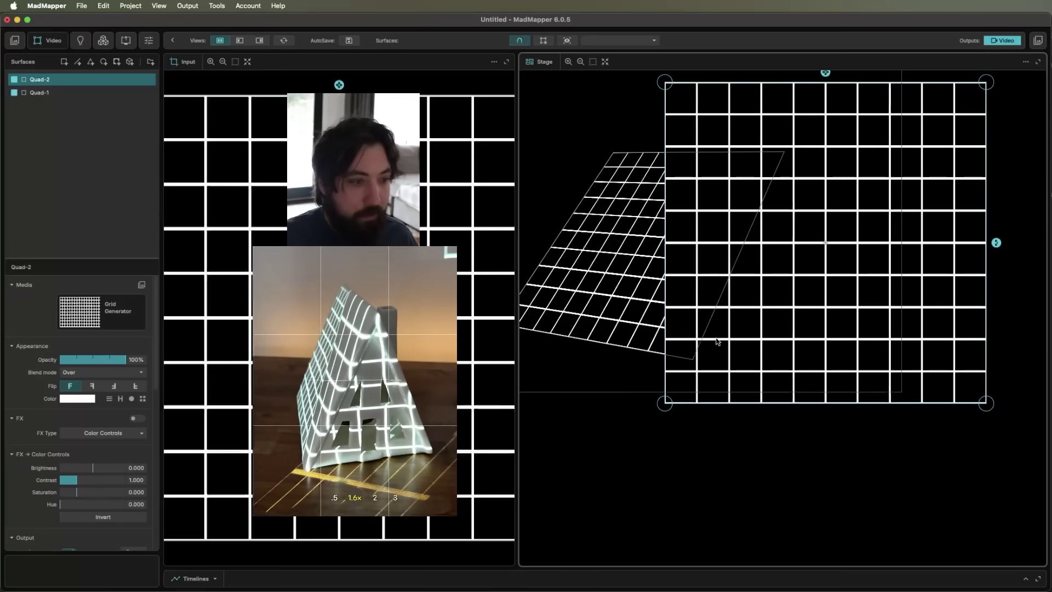
{"action": "left_click_drag", "start_coordinate": [668, 406], "coordinate": [693, 361]}
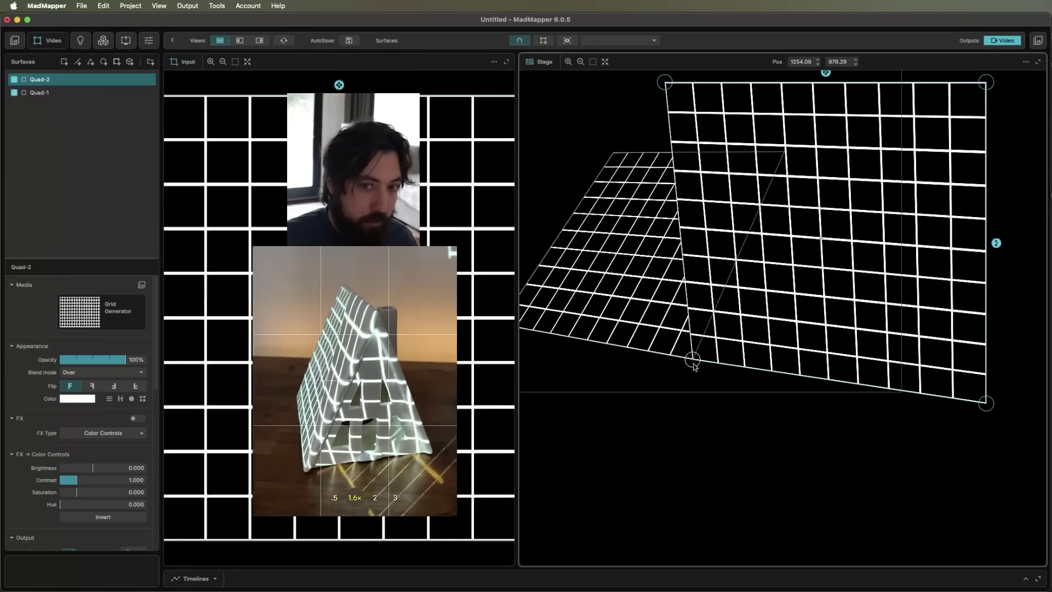
{"action": "left_click_drag", "start_coordinate": [986, 404], "coordinate": [847, 346]}
{"action": "left_click_drag", "start_coordinate": [662, 82], "coordinate": [784, 152]}
{"action": "left_click_drag", "start_coordinate": [985, 83], "coordinate": [867, 127]}
Refine Quad-2's top-left and top-right corners to fit the gable
{"action": "scroll", "coordinate": [808, 142], "scroll_direction": "up", "scroll_amount": 5}
{"action": "scroll", "coordinate": [899, 157], "scroll_direction": "down", "scroll_amount": 3}
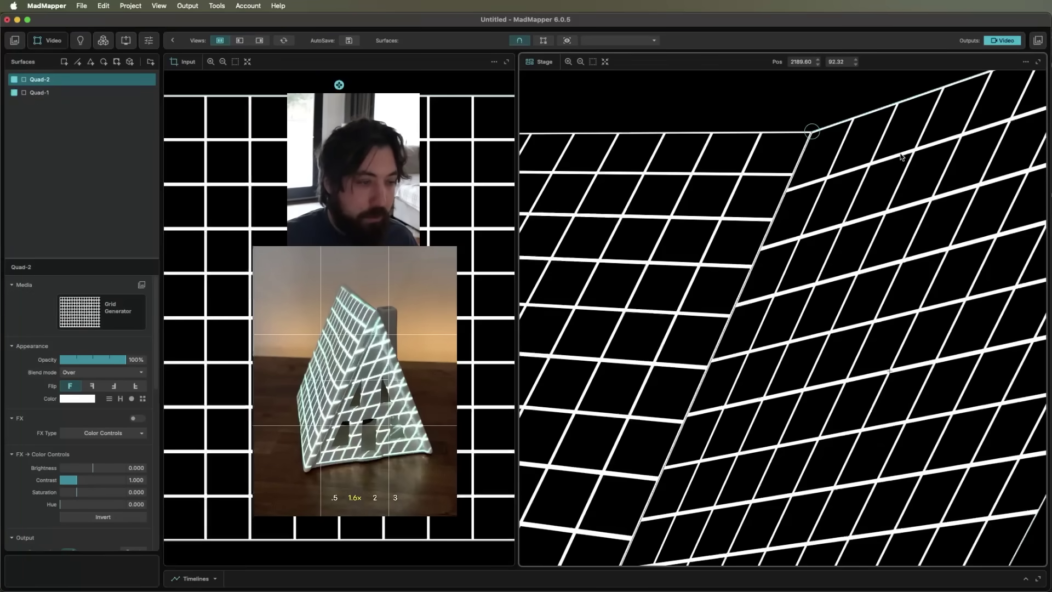
{"action": "scroll", "coordinate": [899, 155], "scroll_direction": "up", "scroll_amount": 3}
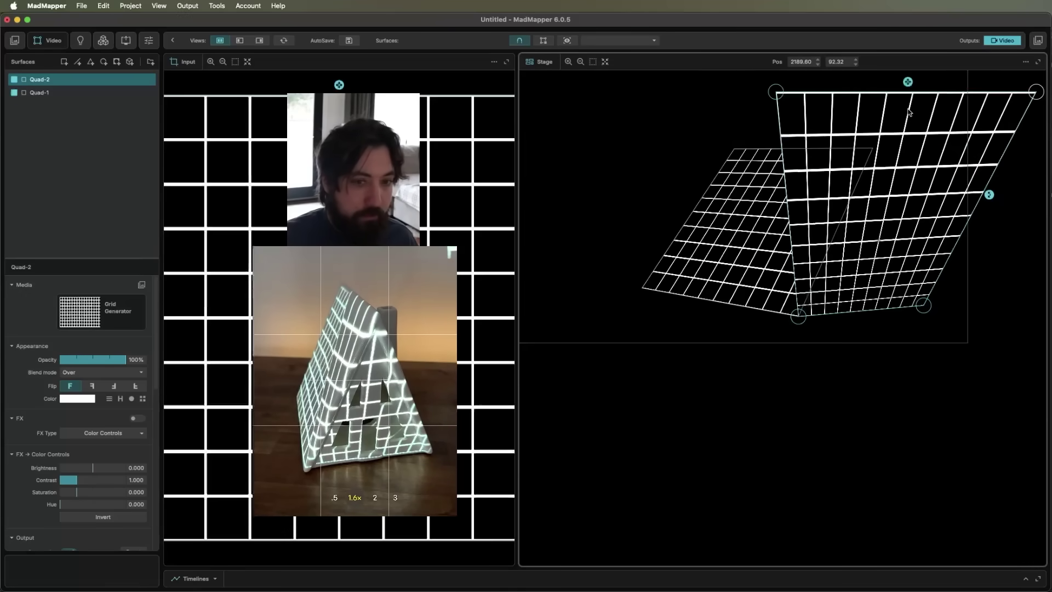
{"action": "left_click_drag", "start_coordinate": [776, 92], "coordinate": [820, 152]}
{"action": "left_click_drag", "start_coordinate": [1036, 92], "coordinate": [938, 154]}
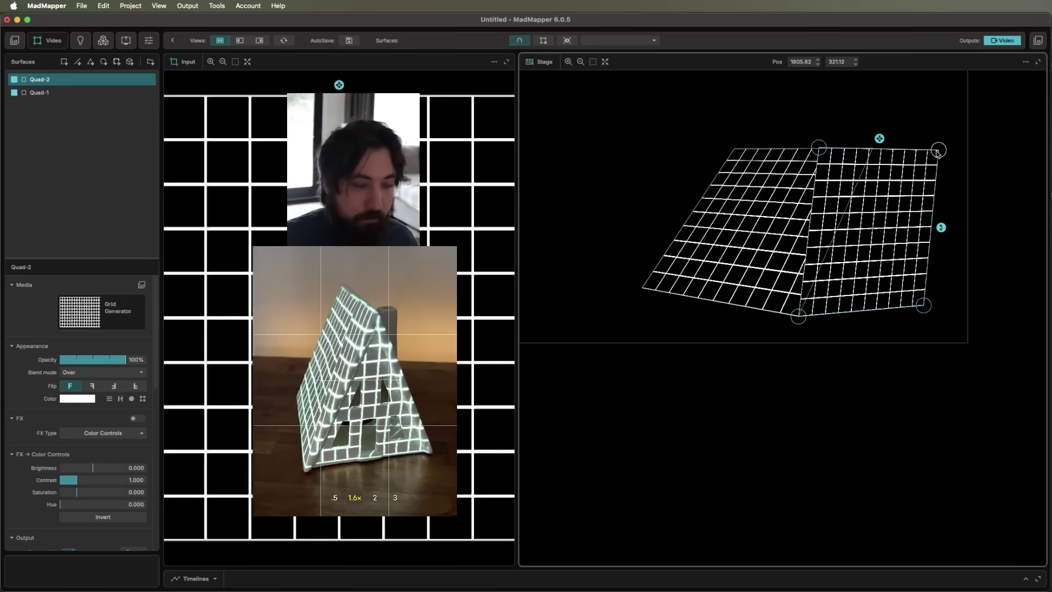
{"action": "left_click", "coordinate": [15, 40]}
Fill Quad-2 with solid white and add an inverted Triangle mask, its peak on the roof
{"action": "left_click", "coordinate": [93, 162]}
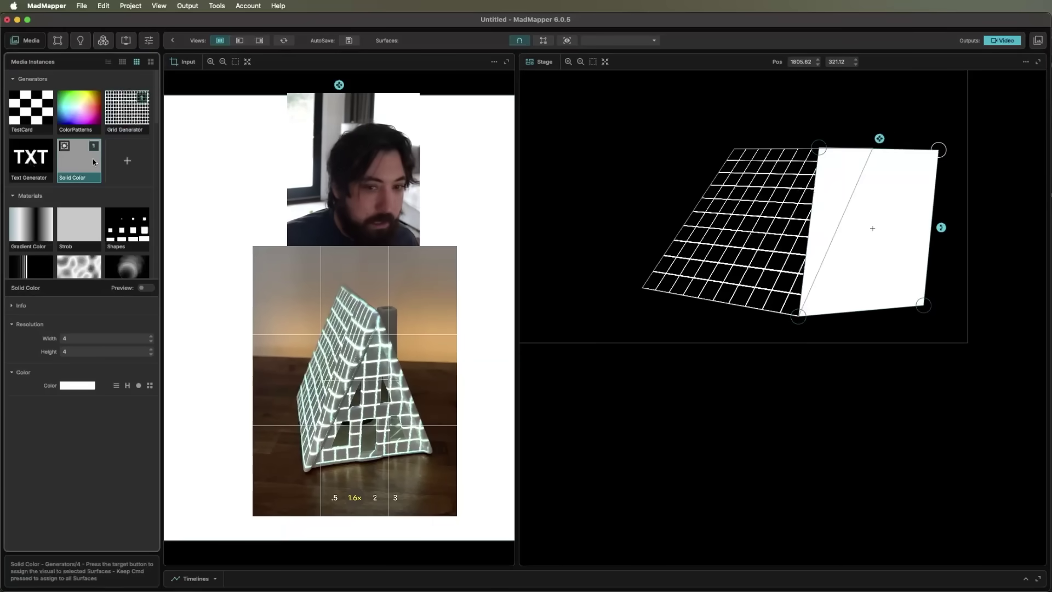
{"action": "left_click", "coordinate": [901, 208]}
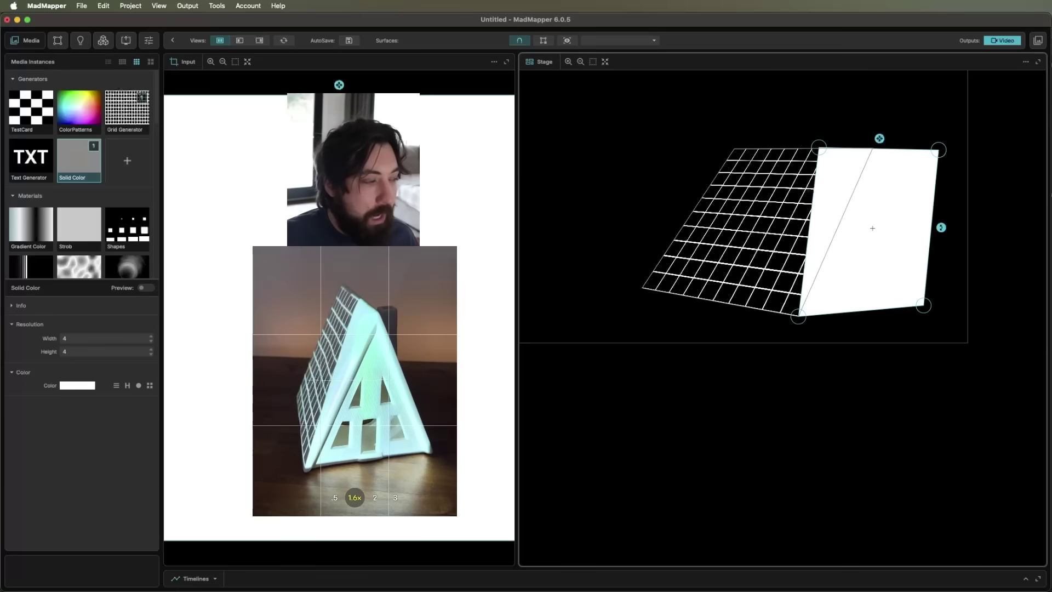
{"action": "left_click", "coordinate": [56, 42]}
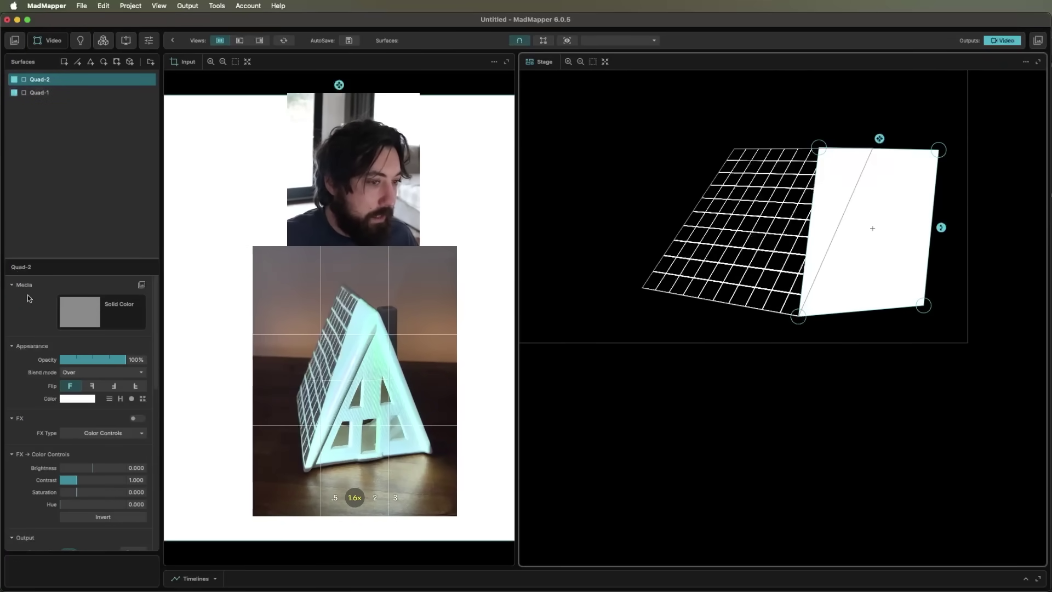
{"action": "scroll", "coordinate": [28, 299], "scroll_direction": "down", "scroll_amount": 10}
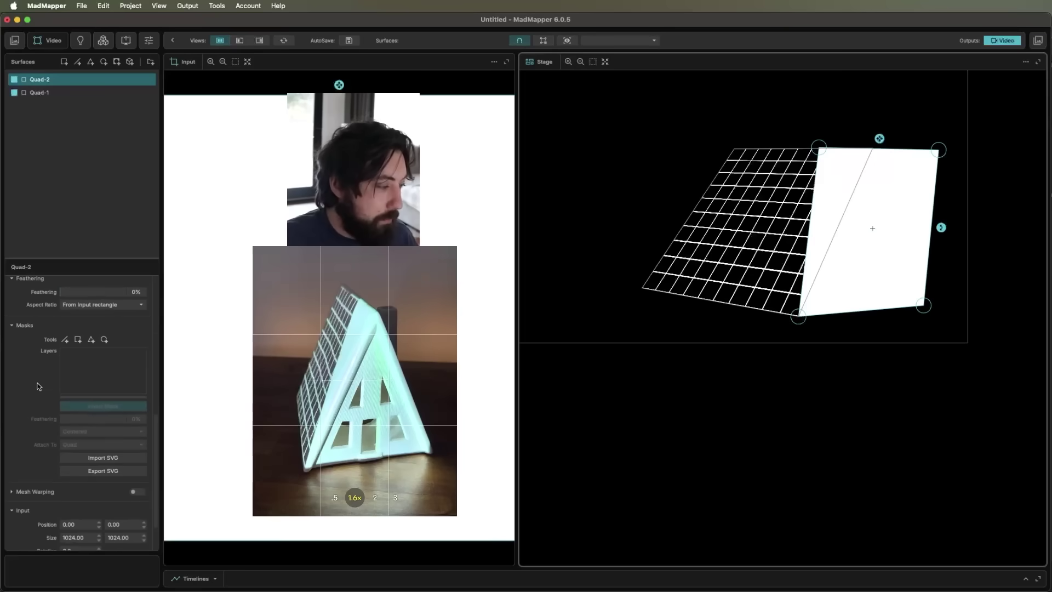
{"action": "left_click", "coordinate": [91, 340]}
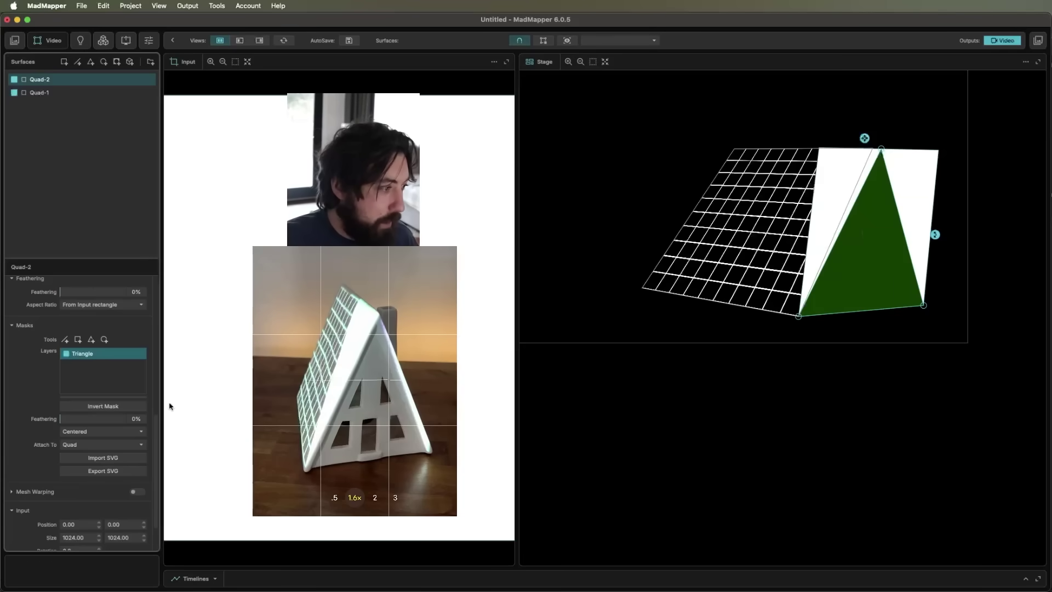
{"action": "left_click", "coordinate": [120, 406]}
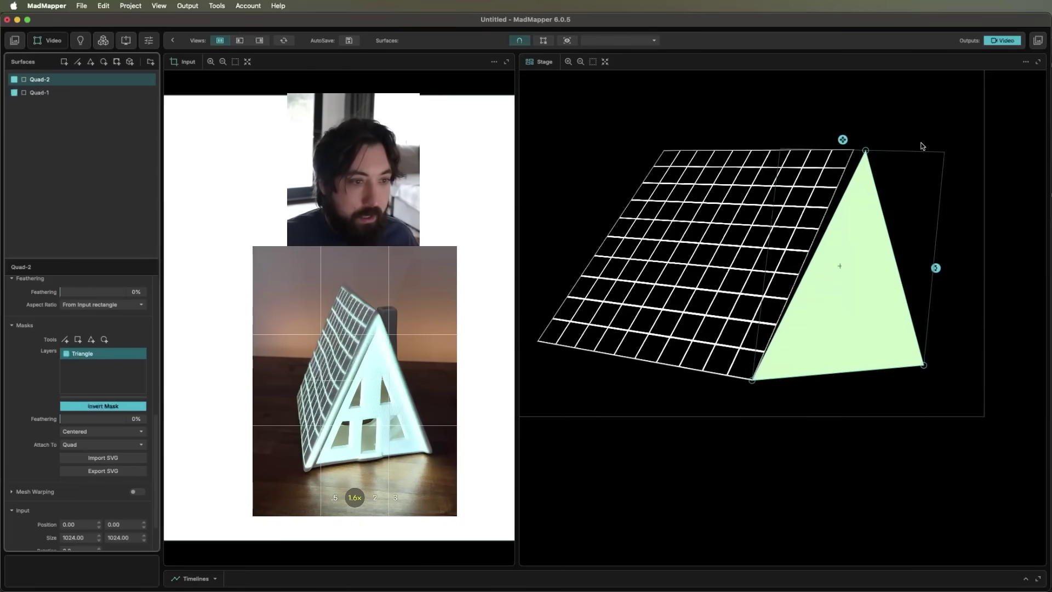
{"action": "scroll", "coordinate": [922, 146], "scroll_direction": "up", "scroll_amount": 3}
{"action": "left_click", "coordinate": [850, 148]}
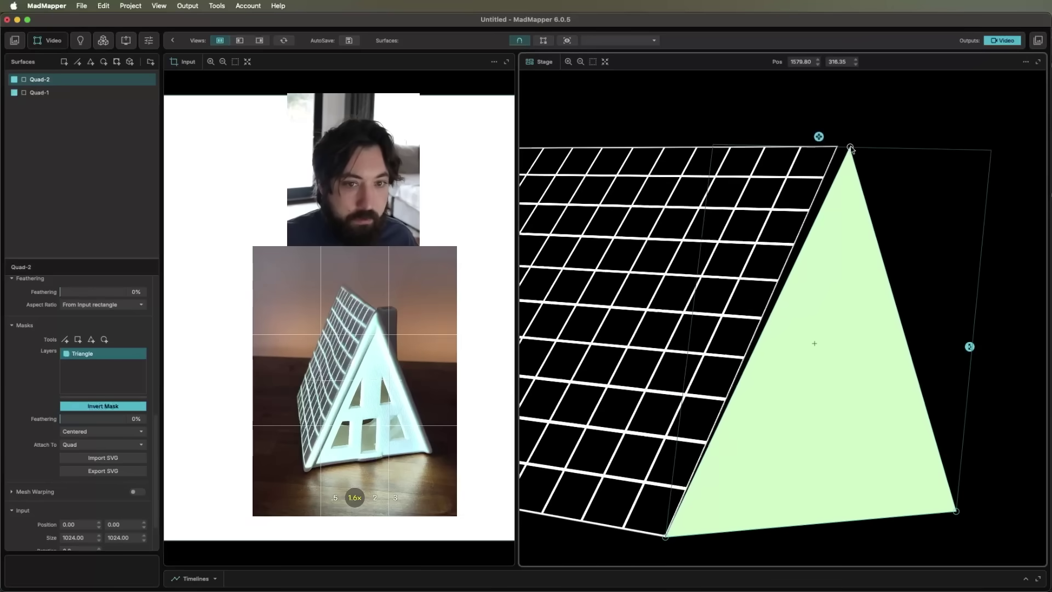
{"action": "left_click_drag", "start_coordinate": [851, 149], "coordinate": [851, 148]}
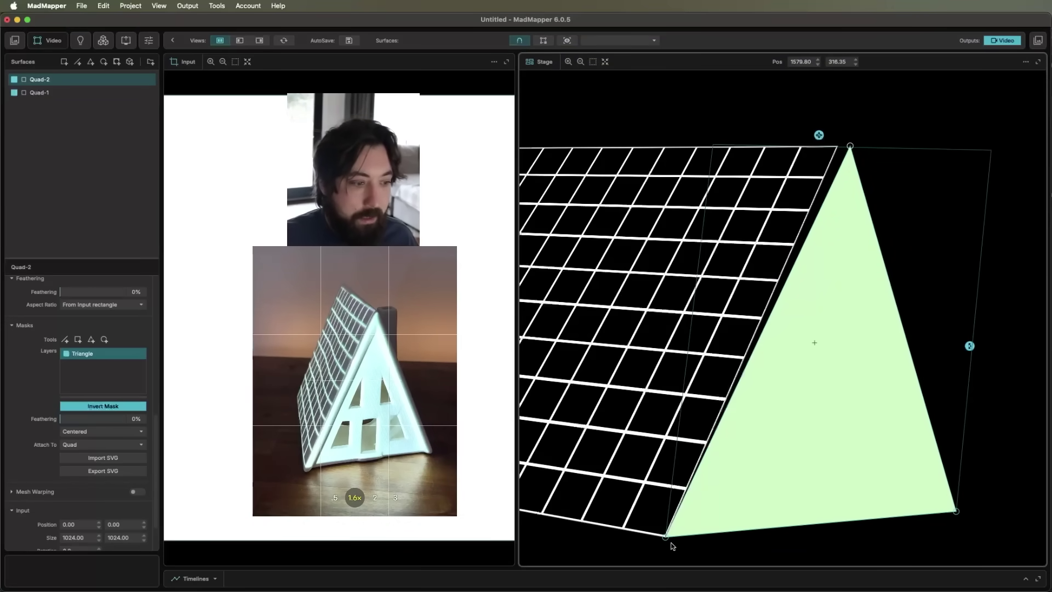
Try Grid Generator on the triangle, then switch it back to Solid Color white
{"action": "left_click", "coordinate": [18, 44]}
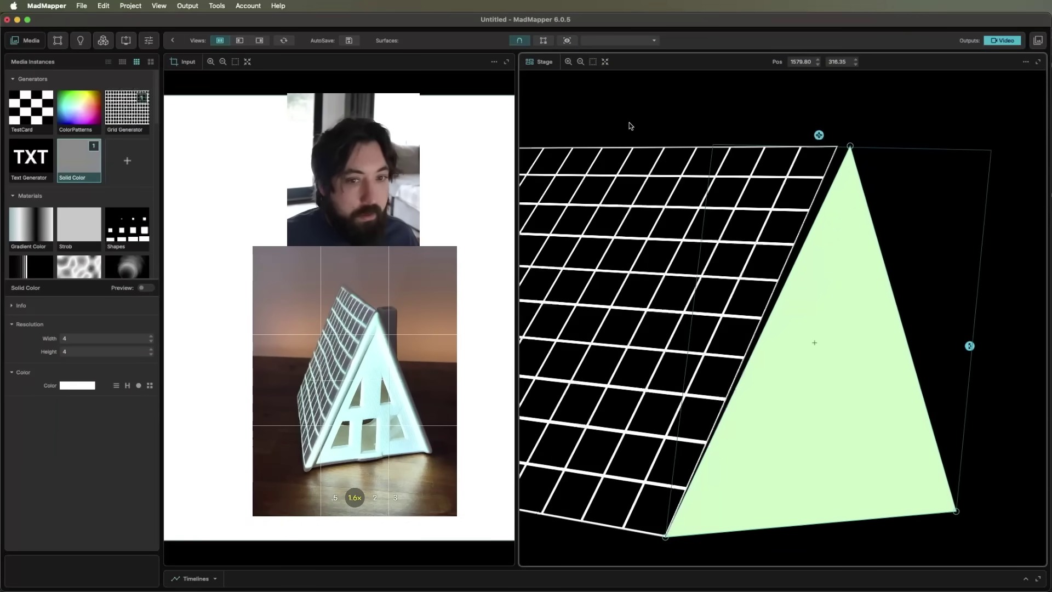
{"action": "left_click", "coordinate": [137, 122]}
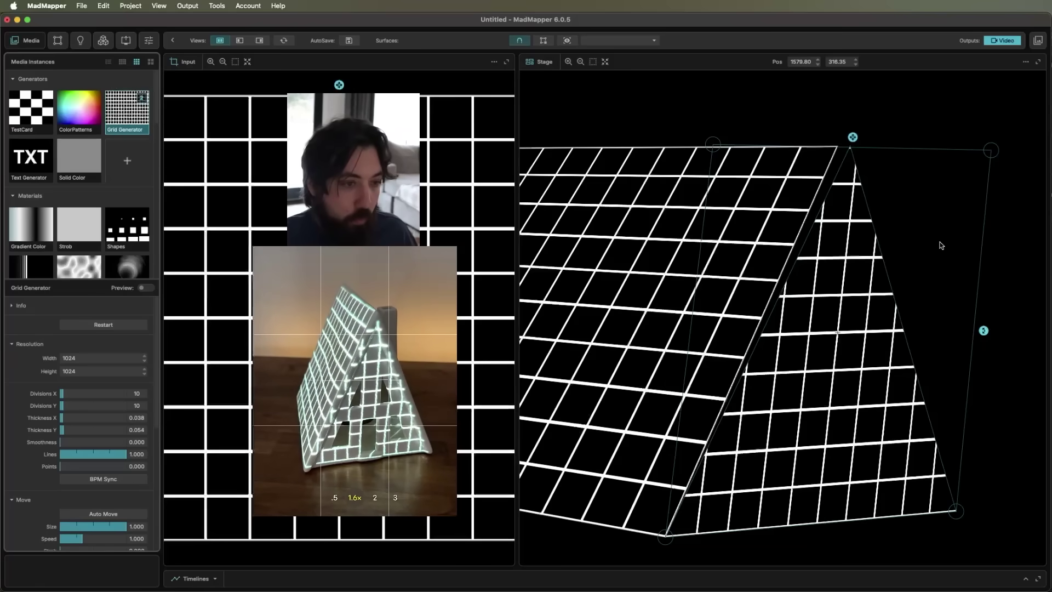
{"action": "left_click", "coordinate": [917, 126]}
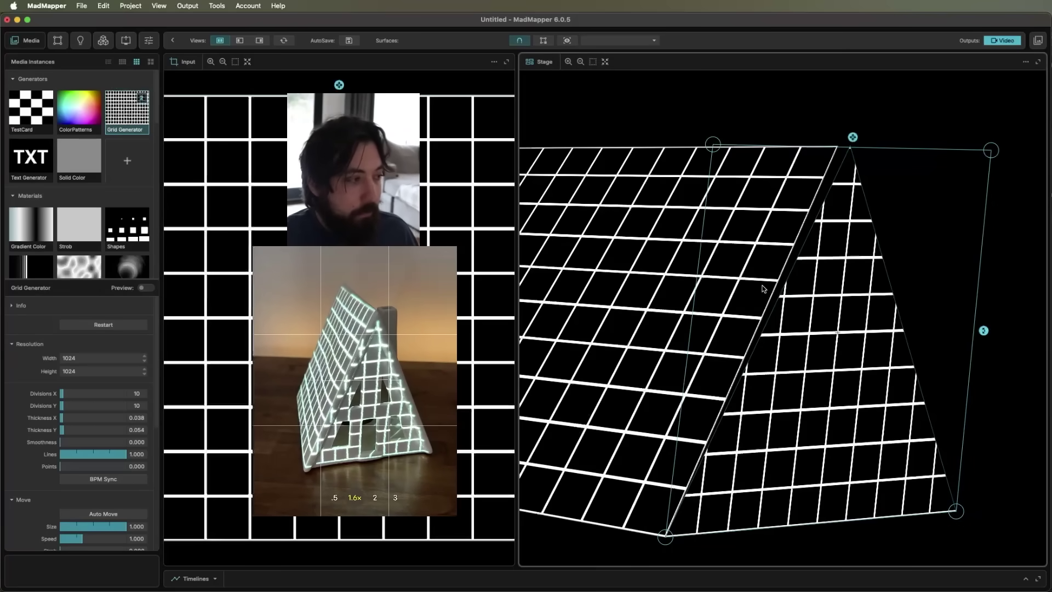
{"action": "left_click", "coordinate": [92, 159]}
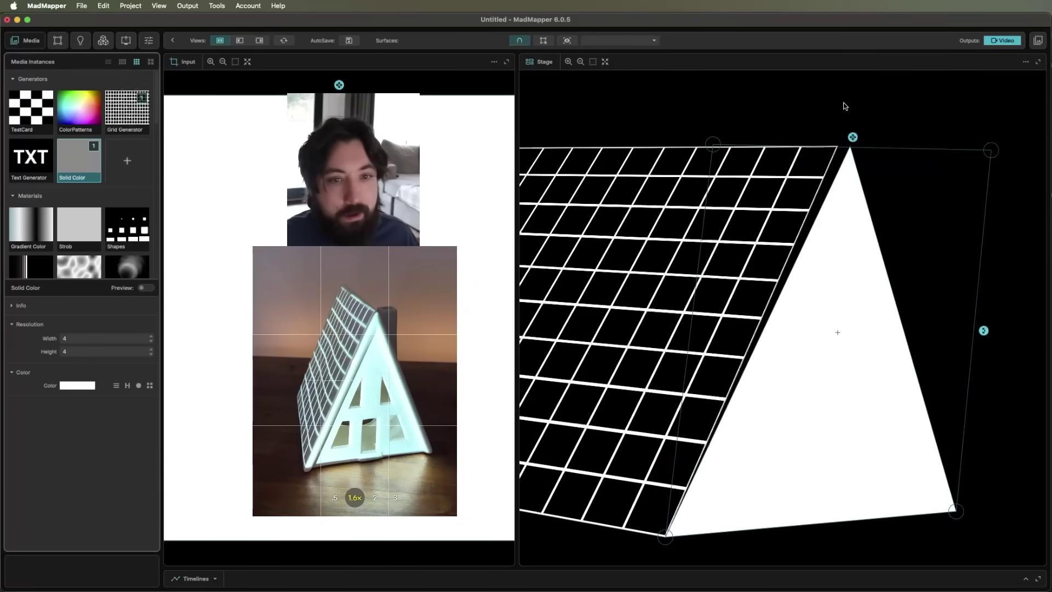
{"action": "scroll", "coordinate": [827, 107], "scroll_direction": "down", "scroll_amount": 2}
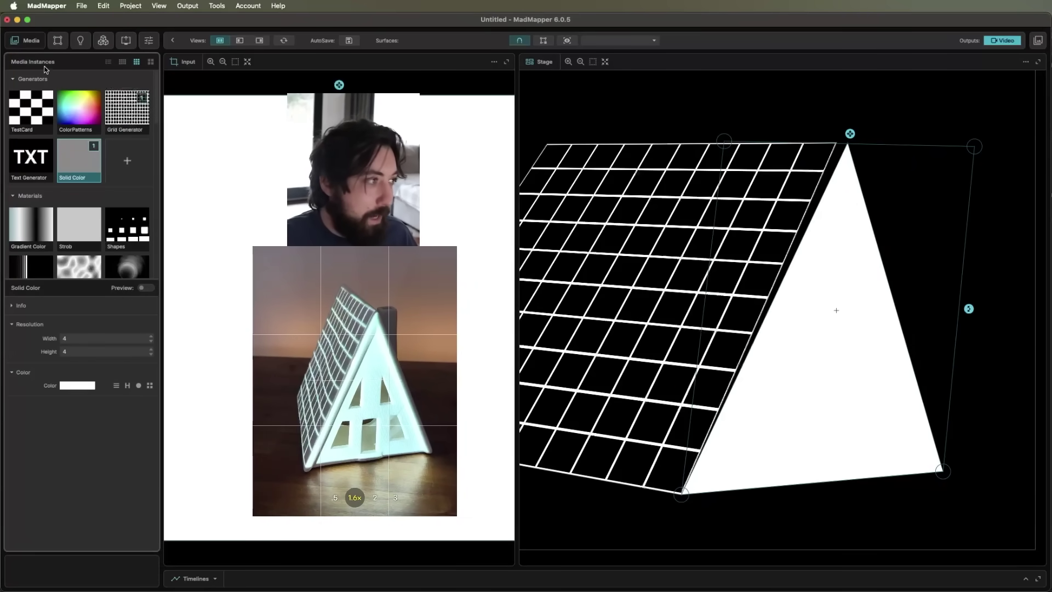
{"action": "left_click", "coordinate": [57, 40]}
Add a Quad mask to the gable and fit its corners to the doorway, leaving a black opening
{"action": "scroll", "coordinate": [26, 390], "scroll_direction": "up", "scroll_amount": 3}
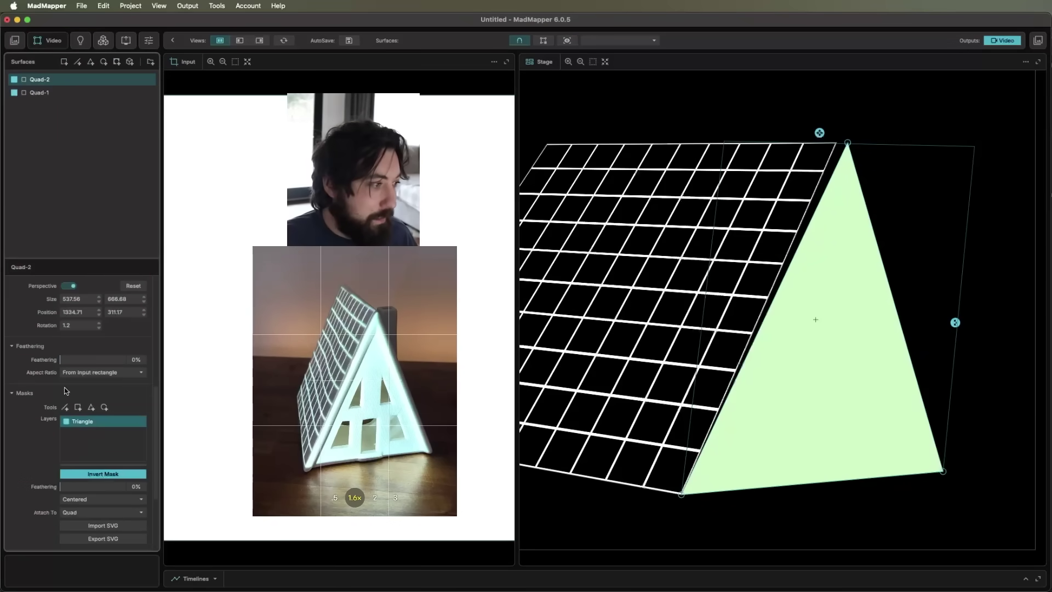
{"action": "left_click", "coordinate": [78, 407]}
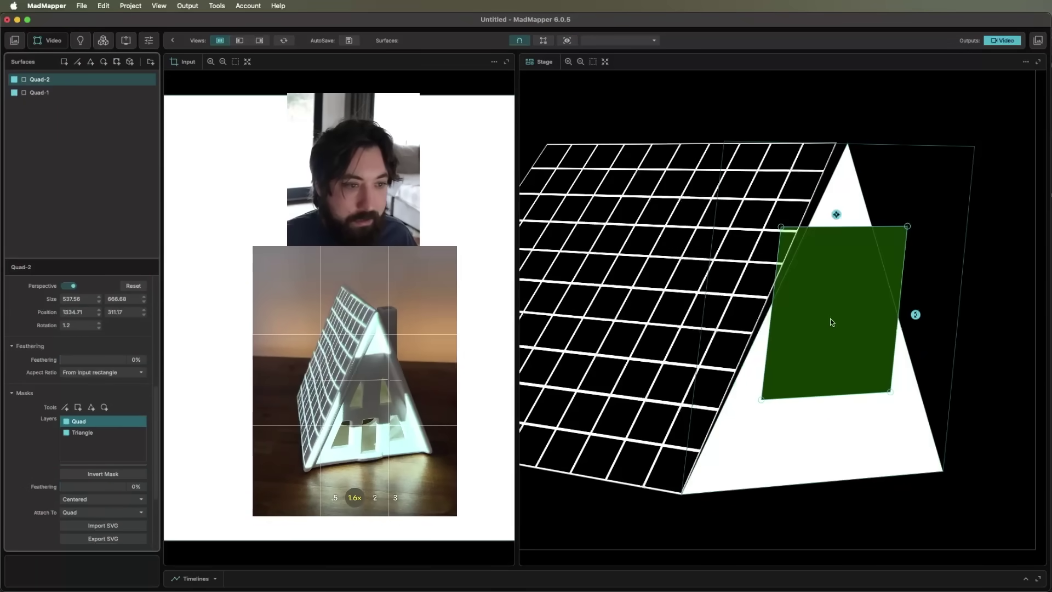
{"action": "left_click_drag", "start_coordinate": [830, 318], "coordinate": [842, 407]}
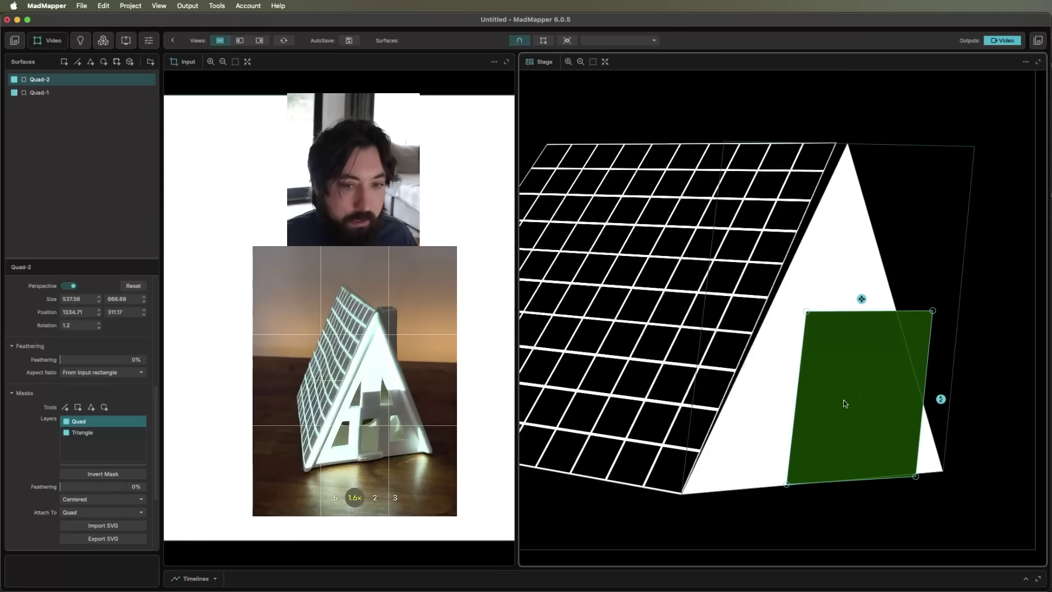
{"action": "left_click_drag", "start_coordinate": [930, 316], "coordinate": [837, 376]}
{"action": "left_click_drag", "start_coordinate": [807, 315], "coordinate": [803, 381]}
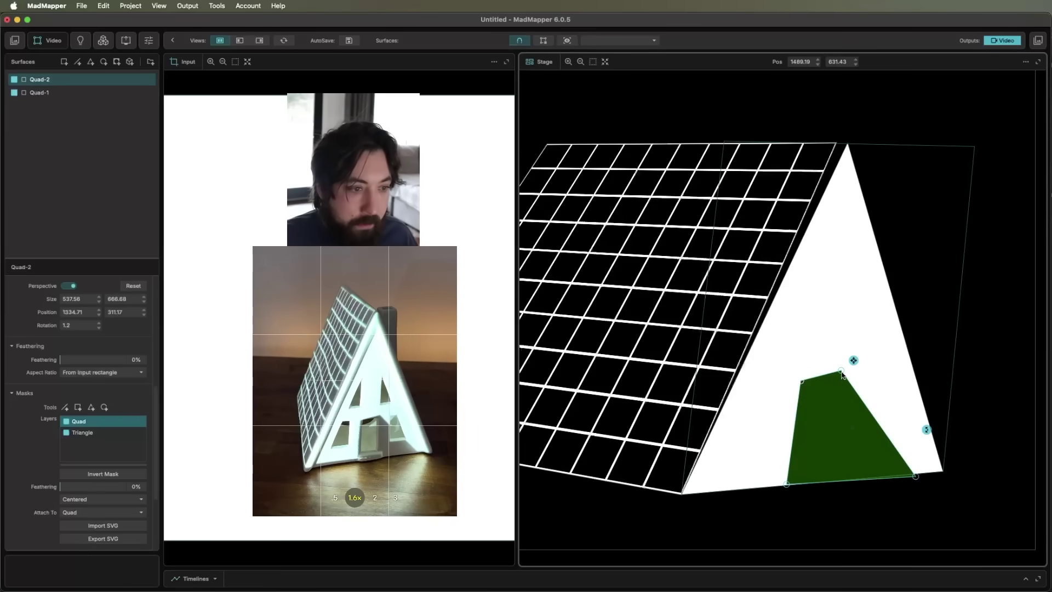
{"action": "left_click_drag", "start_coordinate": [916, 477], "coordinate": [847, 481]}
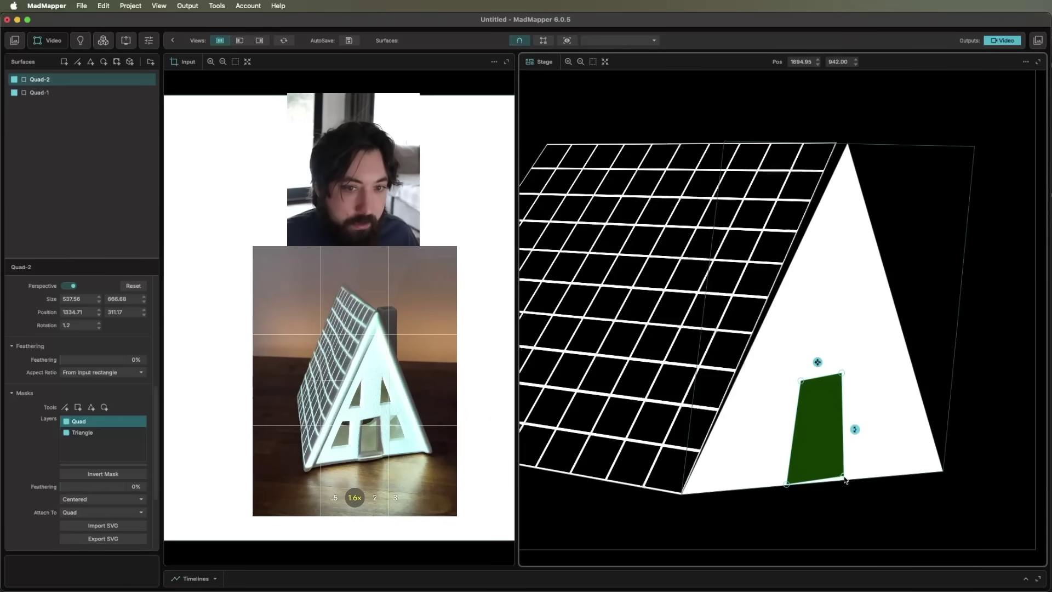
{"action": "left_click", "coordinate": [987, 234]}
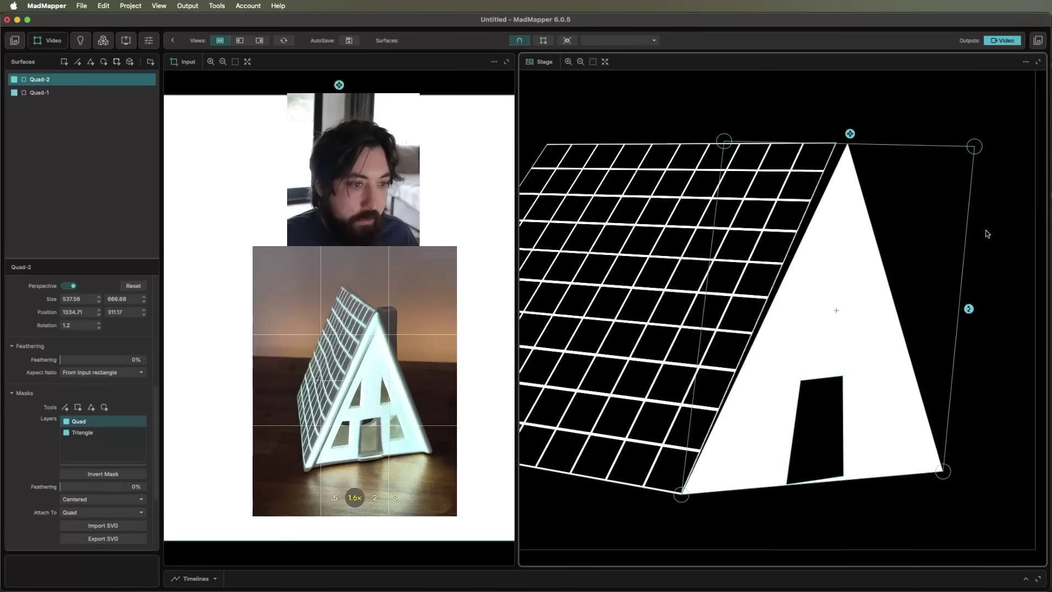
Add a Strob material surface, Quad-3, and move it down to the doorway
{"action": "left_click", "coordinate": [15, 40]}
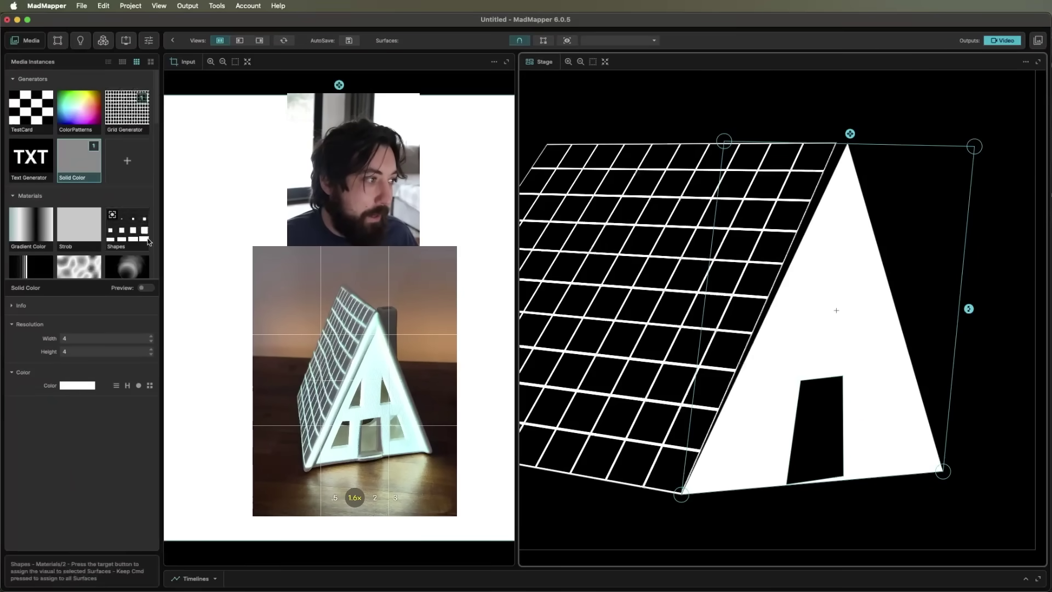
{"action": "scroll", "coordinate": [90, 165], "scroll_direction": "down", "scroll_amount": 3}
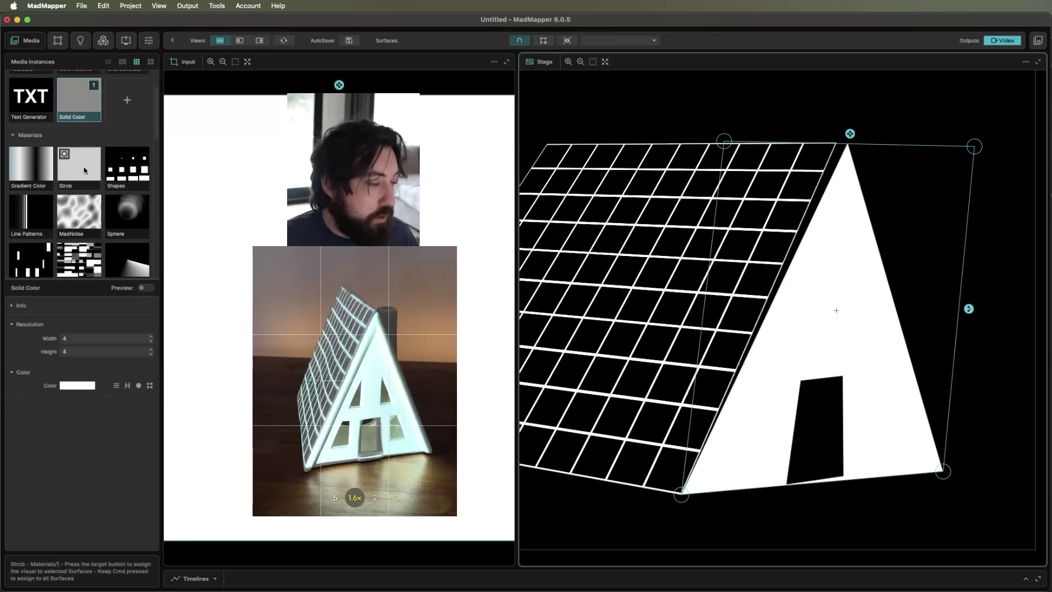
{"action": "left_click_drag", "start_coordinate": [85, 168], "coordinate": [791, 351]}
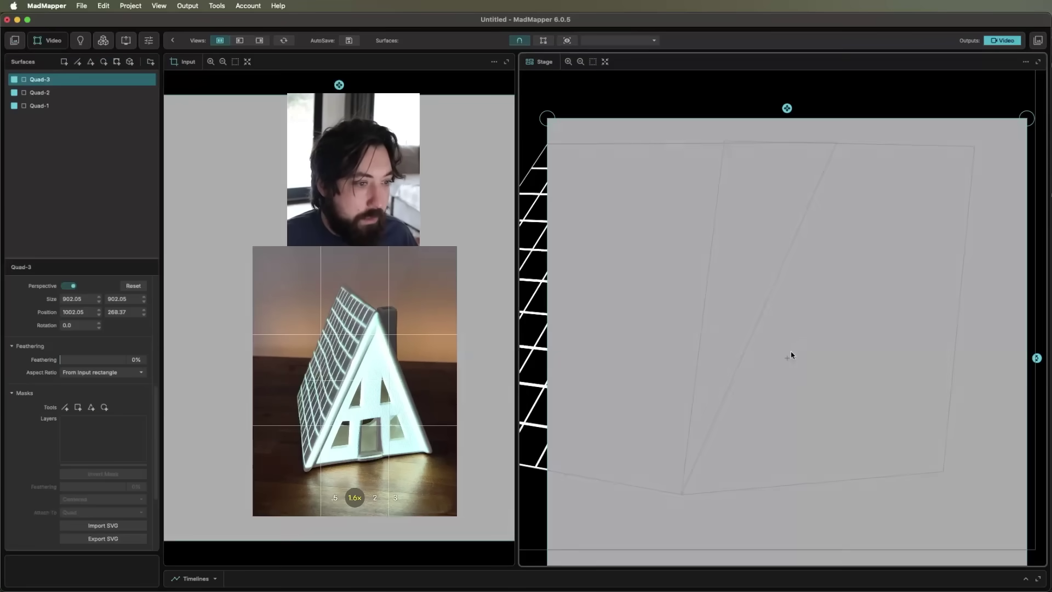
{"action": "scroll", "coordinate": [826, 295], "scroll_direction": "down", "scroll_amount": 10}
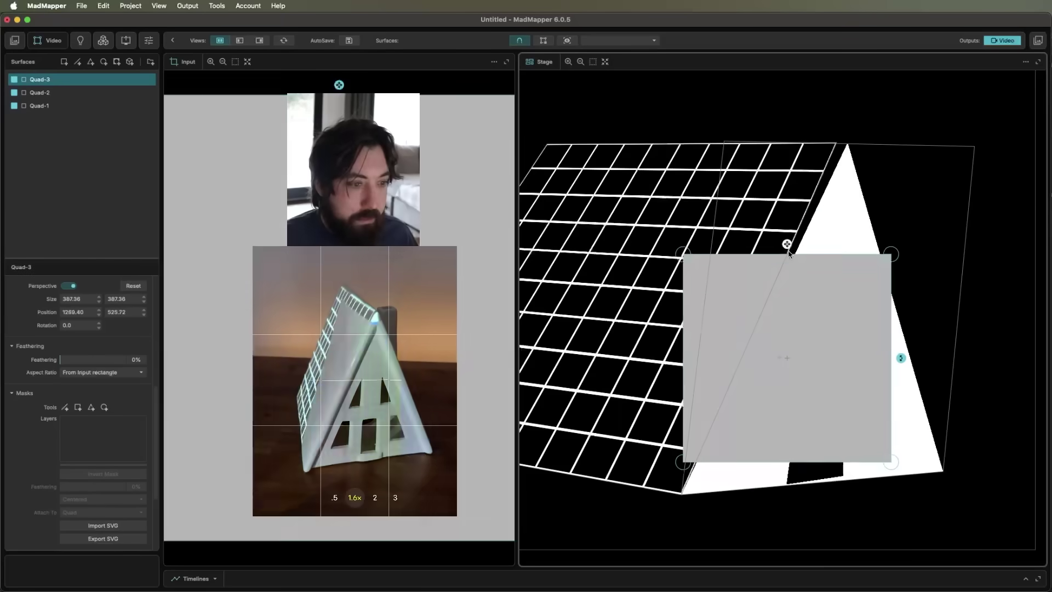
{"action": "left_click_drag", "start_coordinate": [809, 331], "coordinate": [845, 380]}
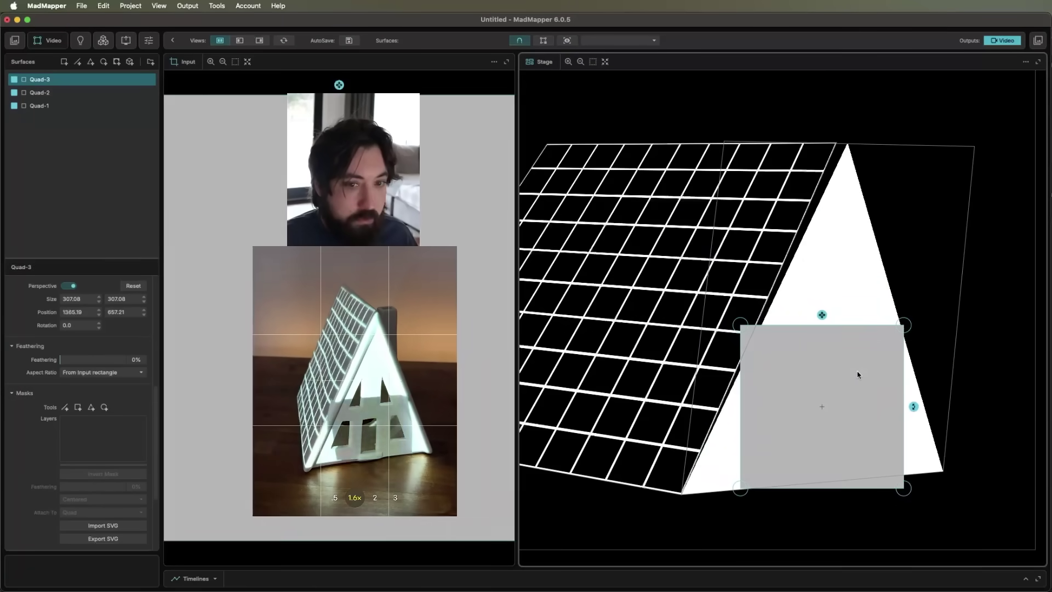
{"action": "right_click", "coordinate": [858, 373]}
{"action": "key", "text": "Escape"}
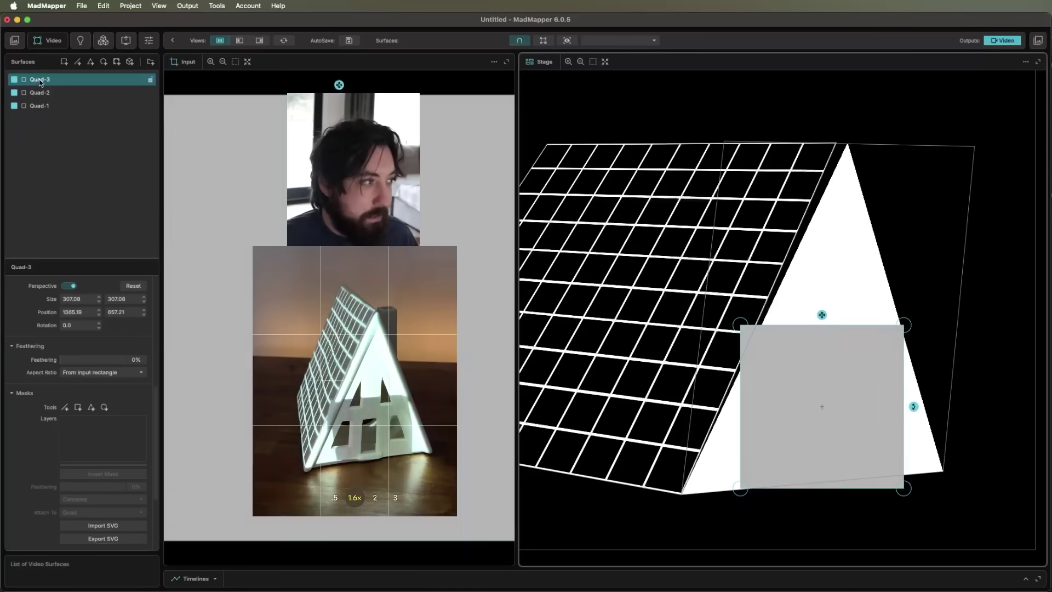
Send Quad-3 to the bottom of Surfaces and shape it into a trapezoid around the doorway
{"action": "left_click_drag", "start_coordinate": [39, 79], "coordinate": [46, 113]}
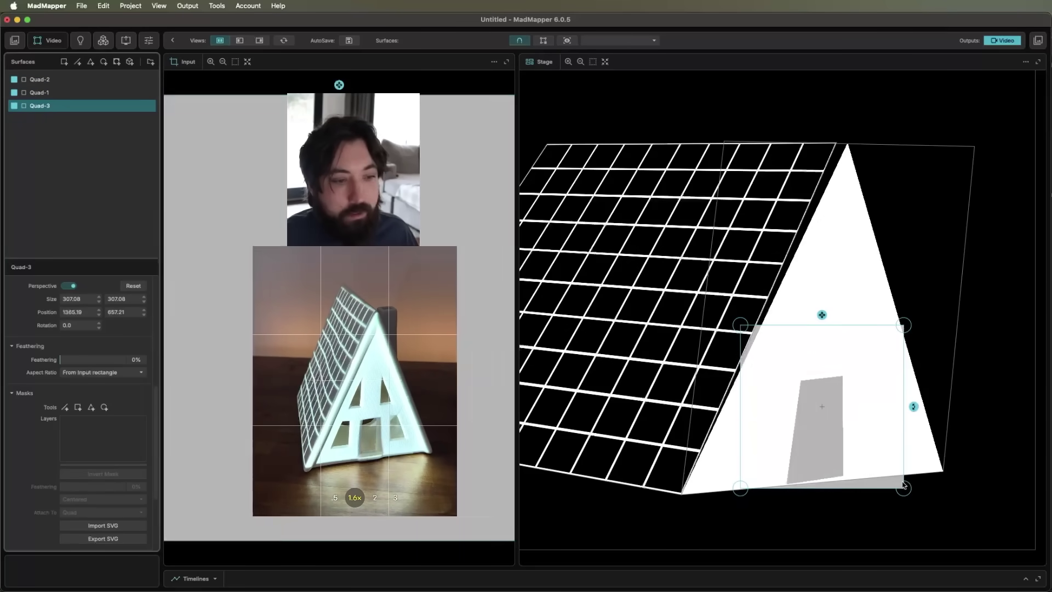
{"action": "left_click_drag", "start_coordinate": [903, 487], "coordinate": [896, 478]}
{"action": "left_click_drag", "start_coordinate": [740, 325], "coordinate": [795, 375]}
{"action": "left_click_drag", "start_coordinate": [903, 326], "coordinate": [858, 362]}
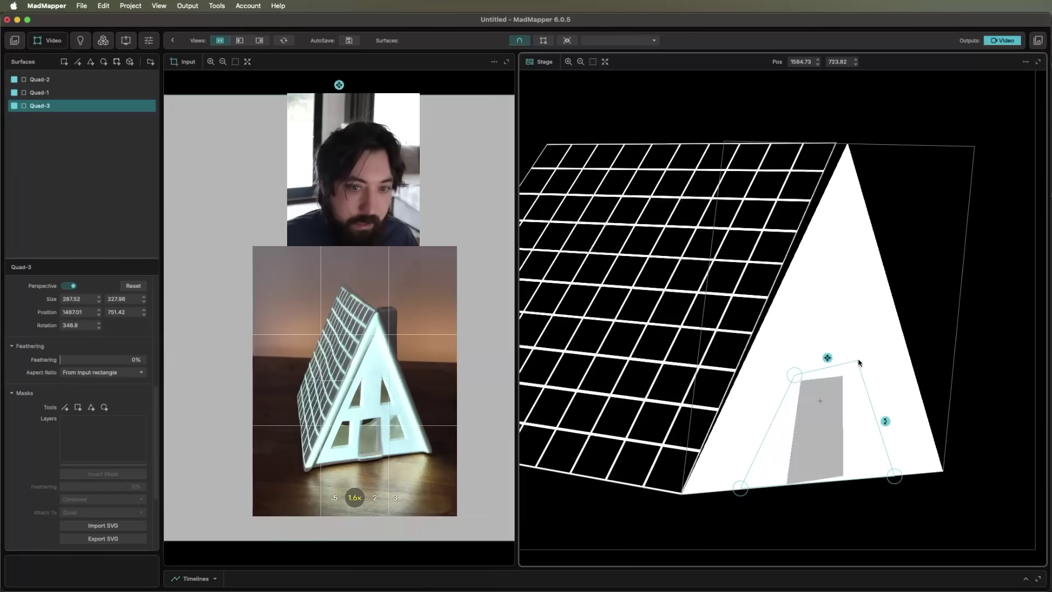
Delete Quad-2's Quad door mask, keeping only its Triangle mask
{"action": "left_click", "coordinate": [820, 438]}
{"action": "left_click", "coordinate": [824, 449]}
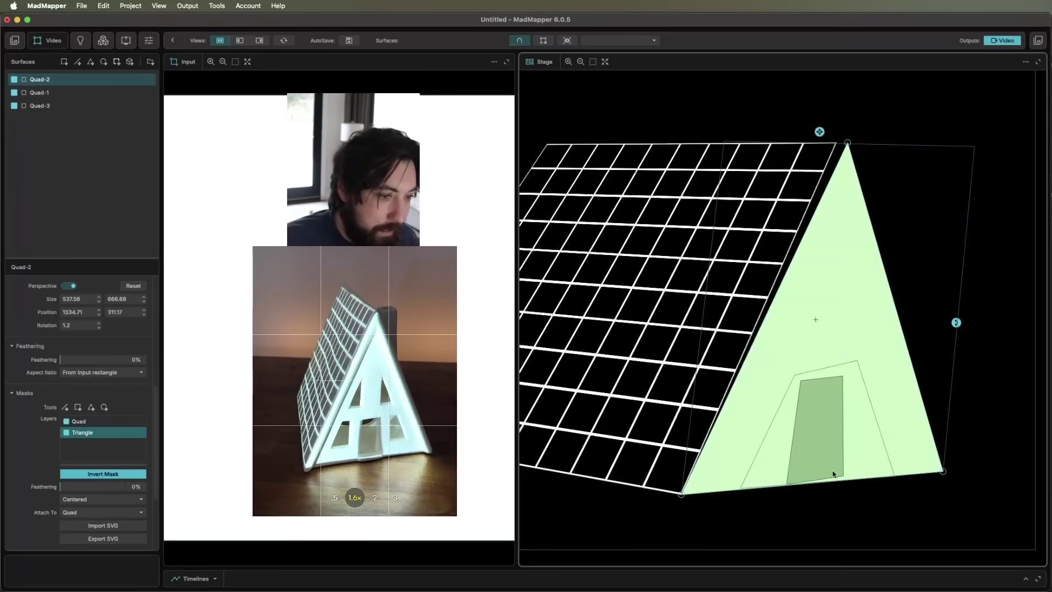
{"action": "left_click", "coordinate": [838, 438]}
{"action": "left_click_drag", "start_coordinate": [843, 477], "coordinate": [833, 473]}
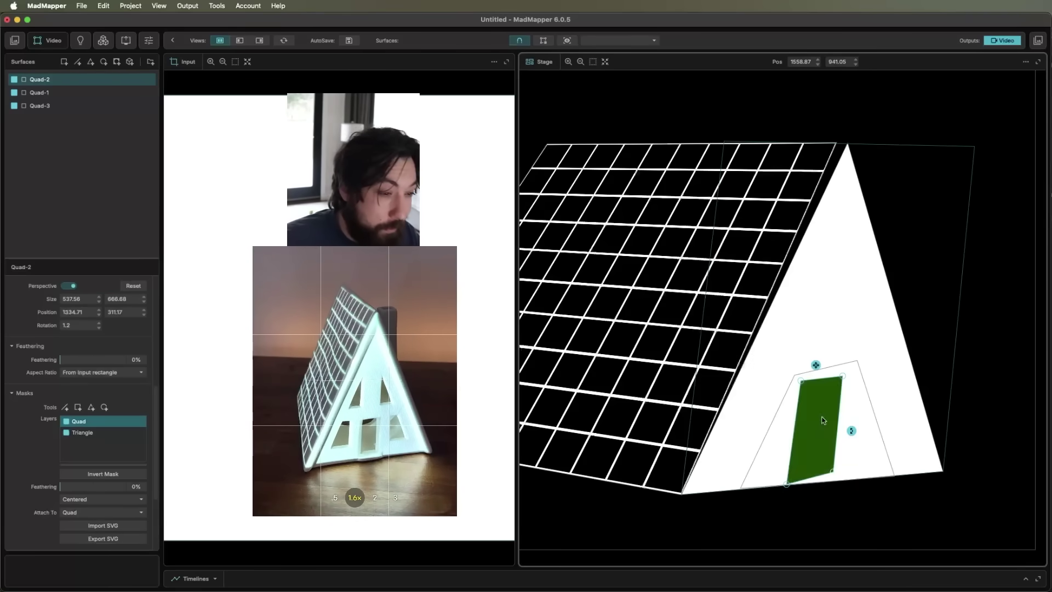
{"action": "left_click", "coordinate": [787, 390]}
{"action": "left_click", "coordinate": [820, 392]}
{"action": "key", "text": "Delete"}
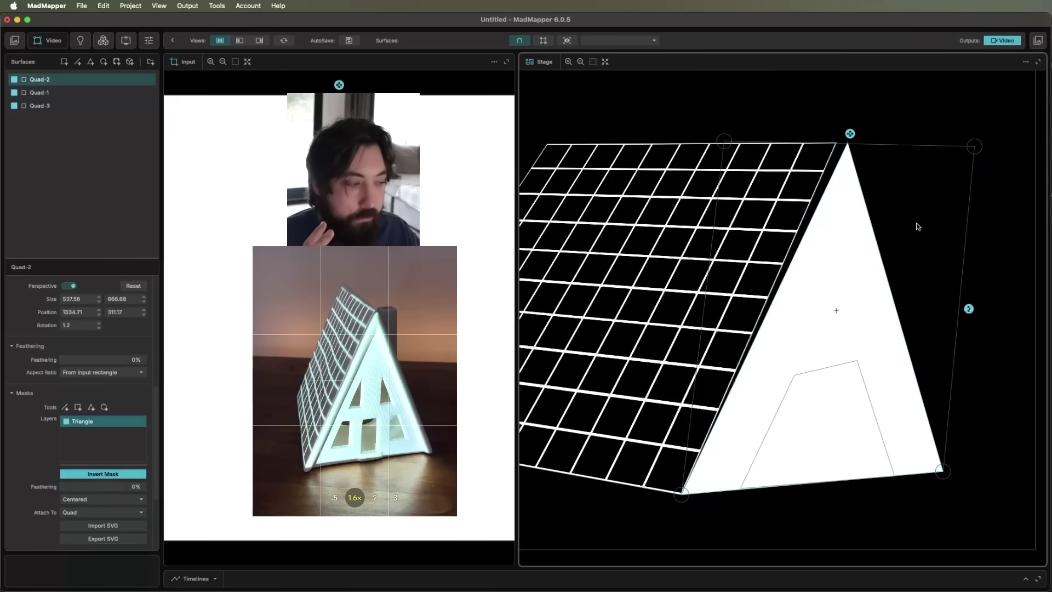
Add a new Solid Color surface, Quad-4, and set its colour to red
{"action": "left_click", "coordinate": [944, 121]}
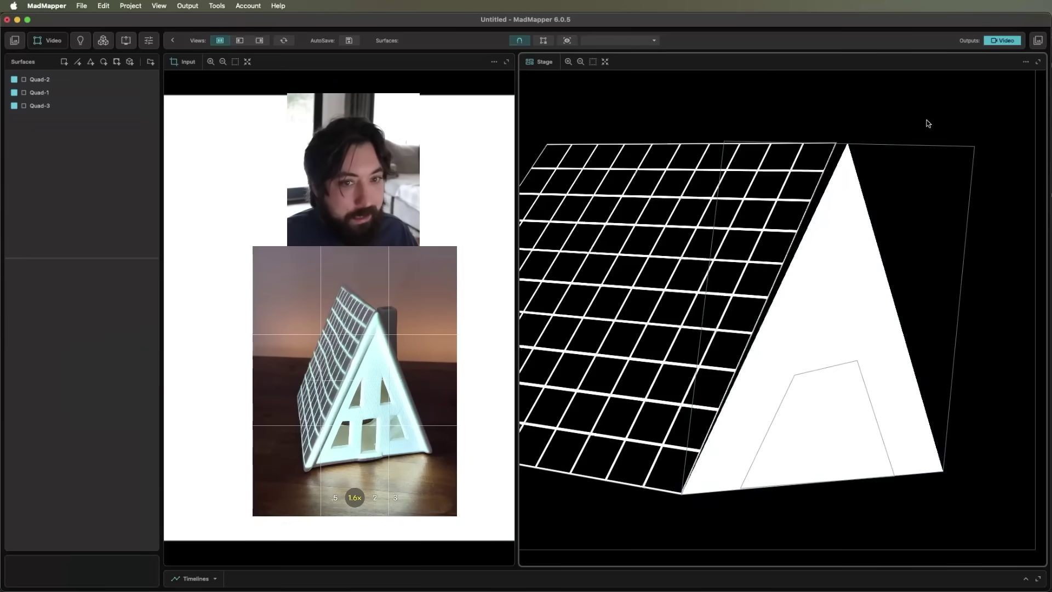
{"action": "scroll", "coordinate": [951, 270], "scroll_direction": "down", "scroll_amount": 3}
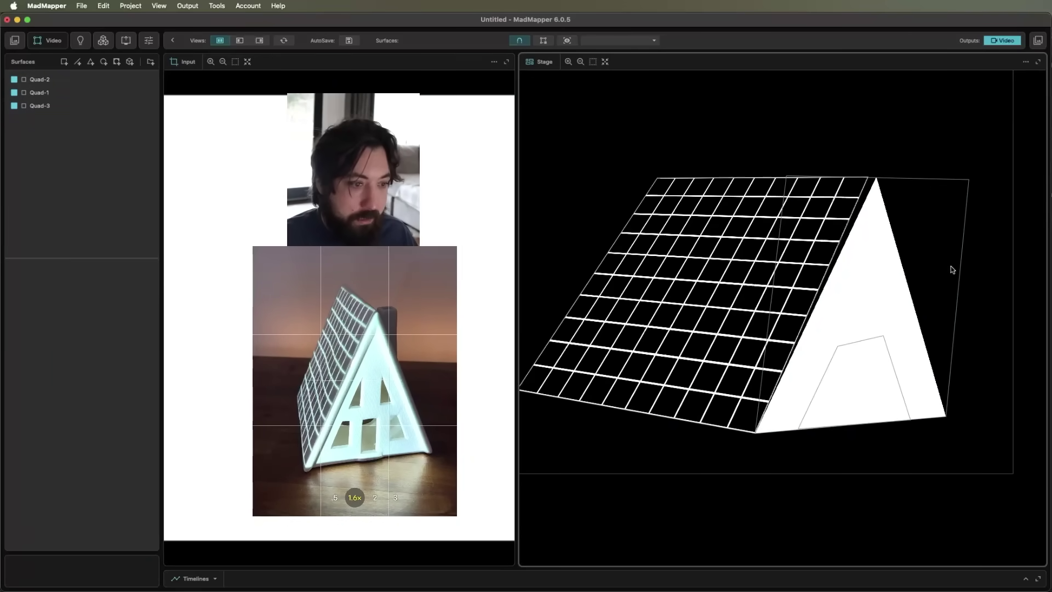
{"action": "scroll", "coordinate": [957, 236], "scroll_direction": "down", "scroll_amount": 2}
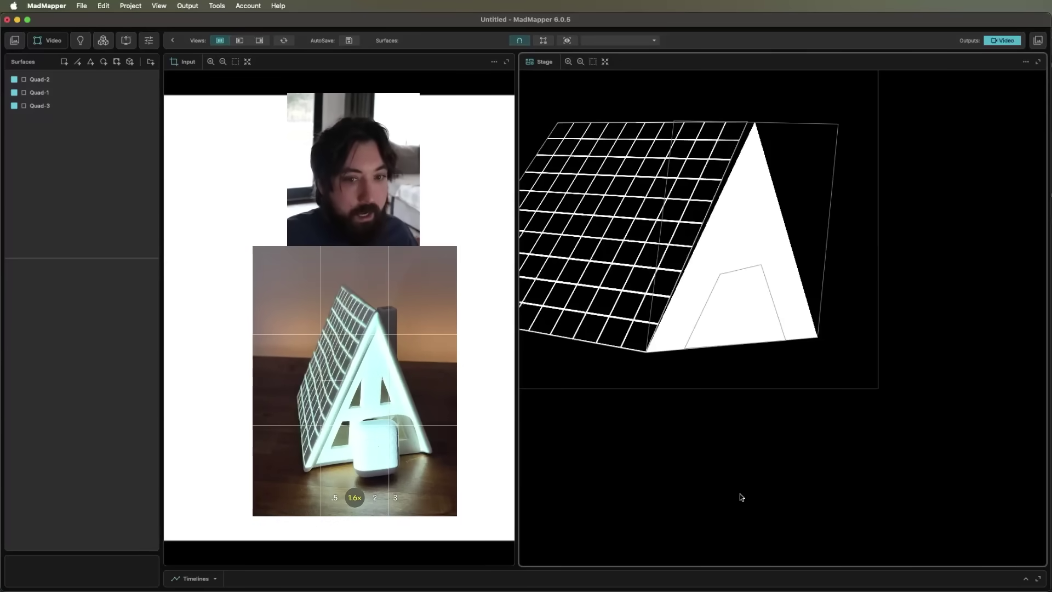
{"action": "left_click", "coordinate": [15, 40]}
{"action": "left_click_drag", "start_coordinate": [79, 160], "coordinate": [704, 234]}
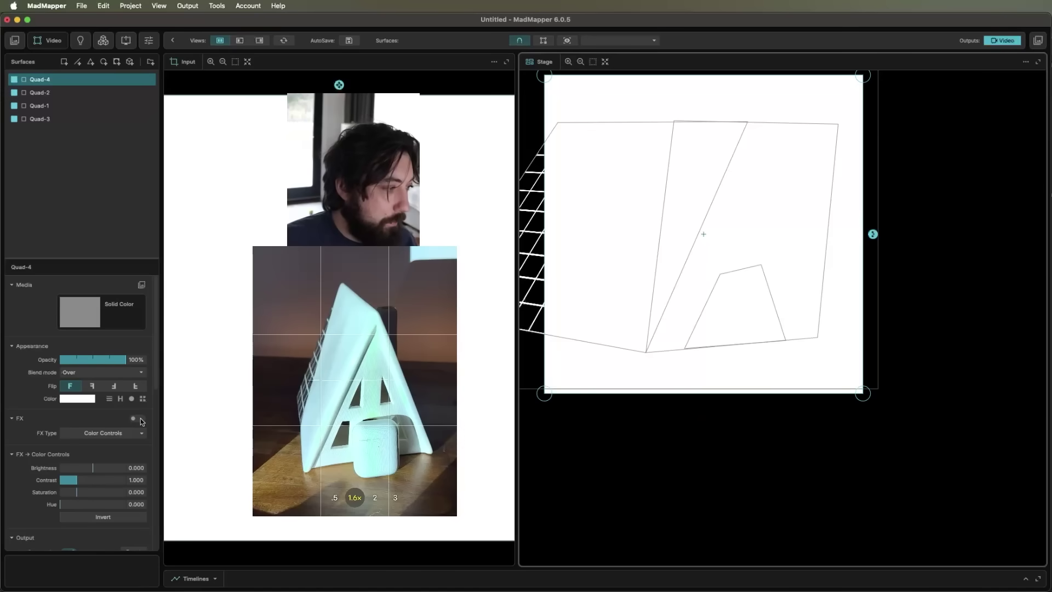
{"action": "left_click", "coordinate": [131, 400]}
{"action": "left_click", "coordinate": [93, 419]}
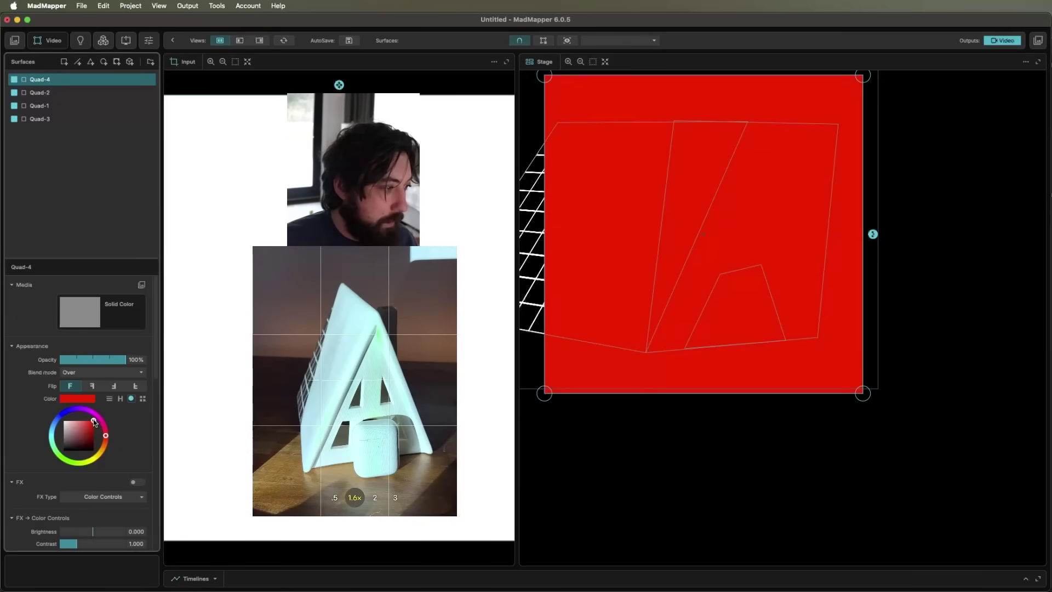
Shrink the red surface and fit its corners as a trapezoid over the lower gable
{"action": "scroll", "coordinate": [960, 167], "scroll_direction": "up", "scroll_amount": 3}
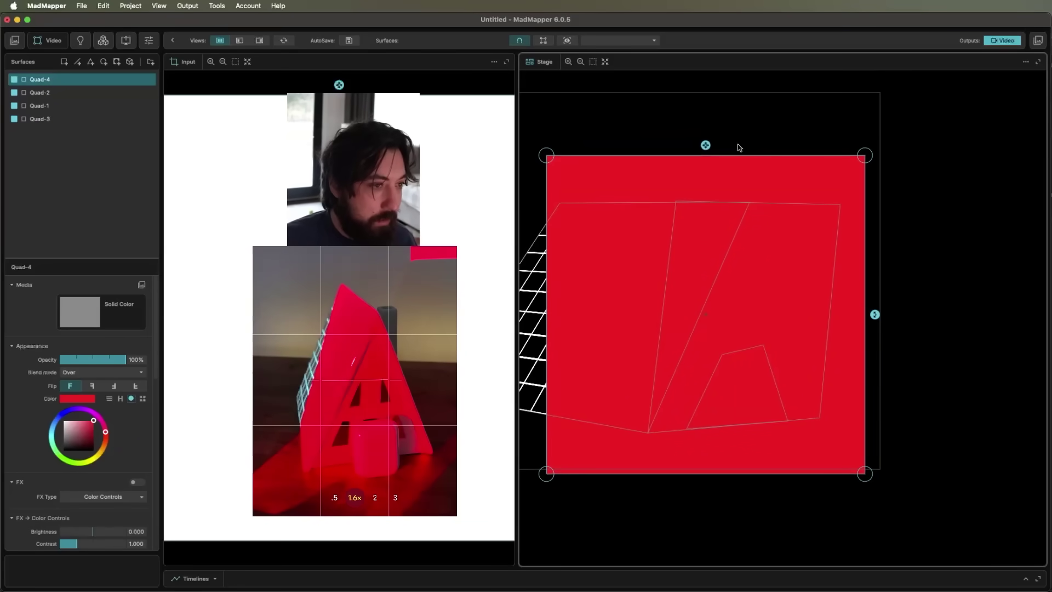
{"action": "left_click_drag", "start_coordinate": [873, 314], "coordinate": [714, 336]}
{"action": "left_click_drag", "start_coordinate": [706, 427], "coordinate": [707, 428]}
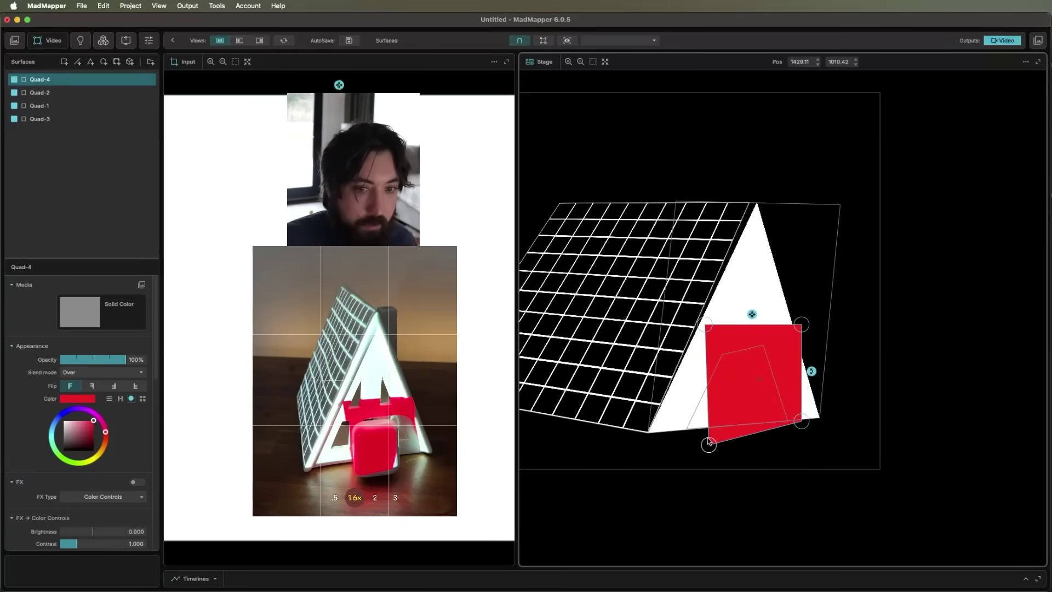
{"action": "left_click_drag", "start_coordinate": [707, 332], "coordinate": [722, 360]}
{"action": "left_click_drag", "start_coordinate": [801, 325], "coordinate": [794, 348]}
{"action": "left_click_drag", "start_coordinate": [801, 421], "coordinate": [815, 431]}
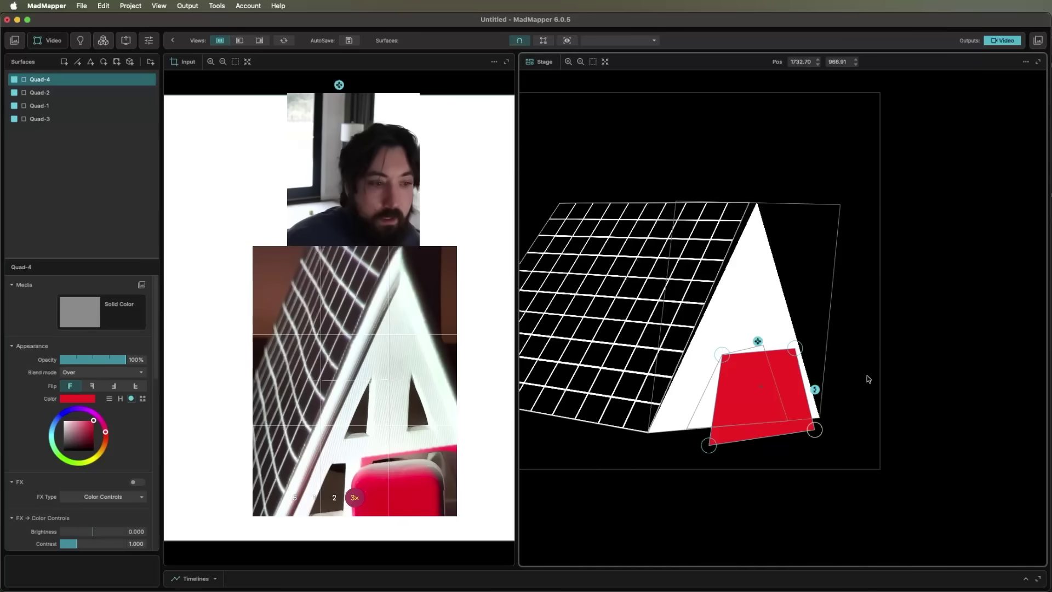
{"action": "left_click_drag", "start_coordinate": [789, 349], "coordinate": [786, 348]}
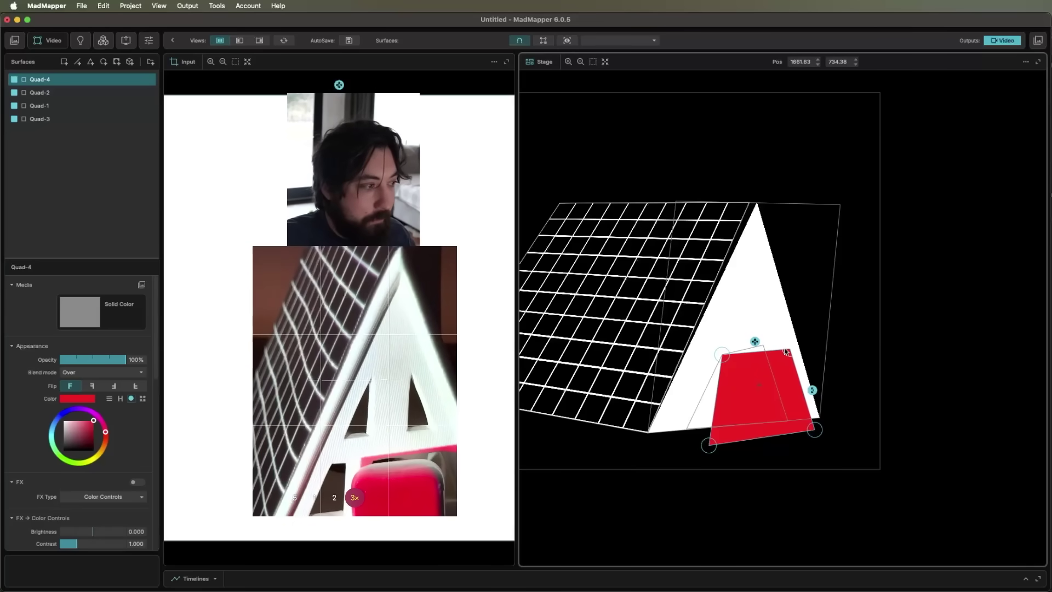
Enable Mesh Warping on Quad-4 and add a warping point on its top edge
{"action": "scroll", "coordinate": [21, 361], "scroll_direction": "down", "scroll_amount": 10}
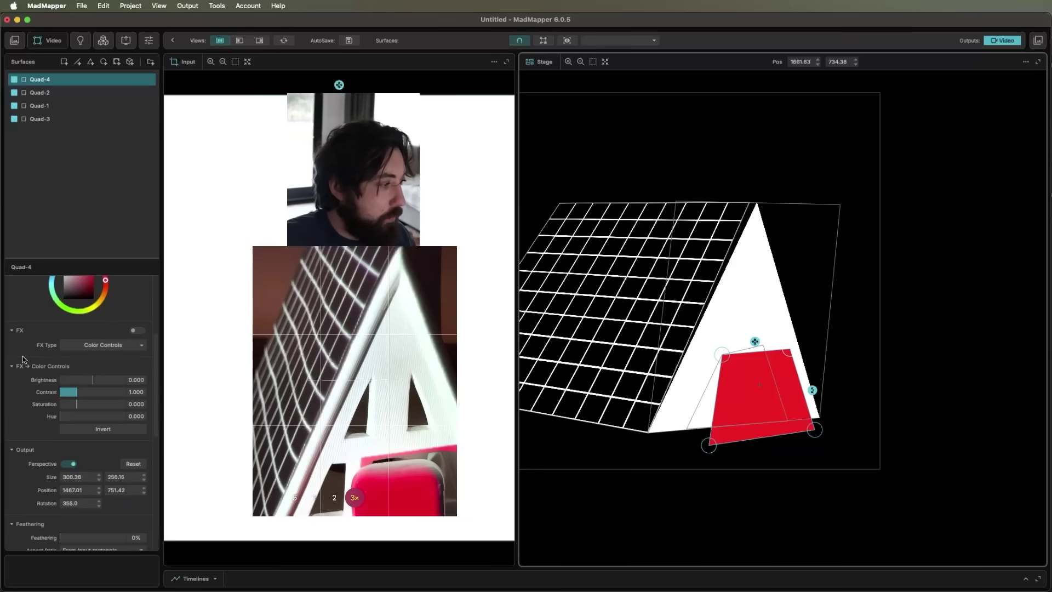
{"action": "scroll", "coordinate": [33, 386], "scroll_direction": "down", "scroll_amount": 4}
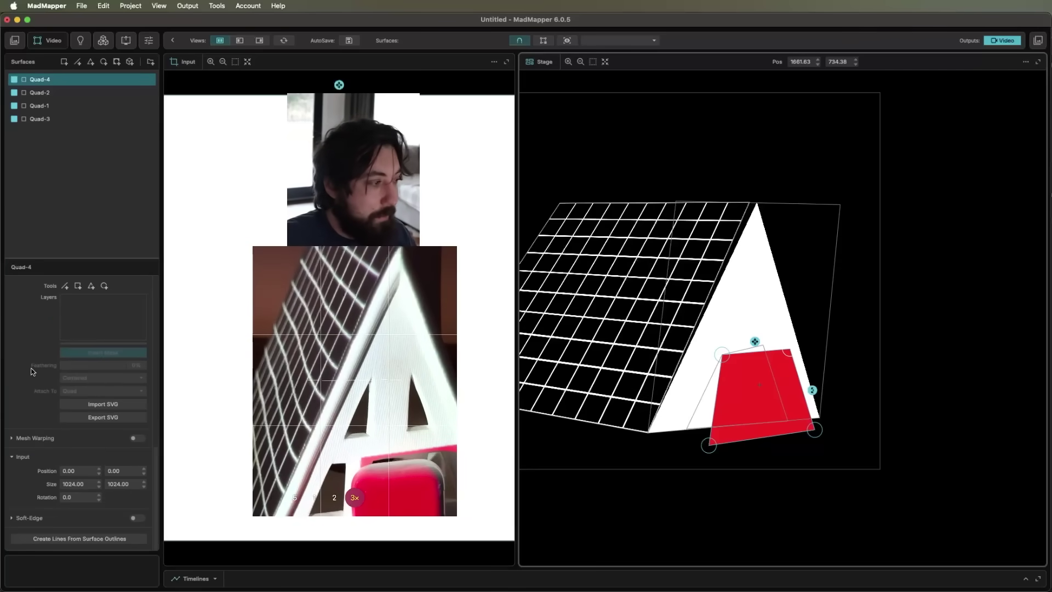
{"action": "scroll", "coordinate": [33, 370], "scroll_direction": "up", "scroll_amount": 3}
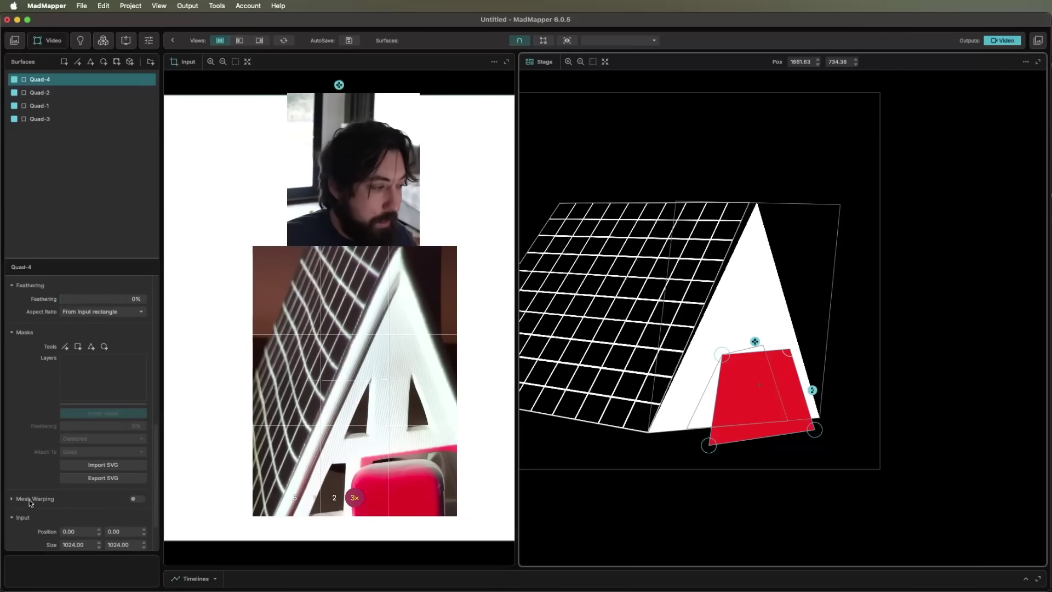
{"action": "left_click", "coordinate": [134, 499]}
{"action": "left_click", "coordinate": [134, 498]}
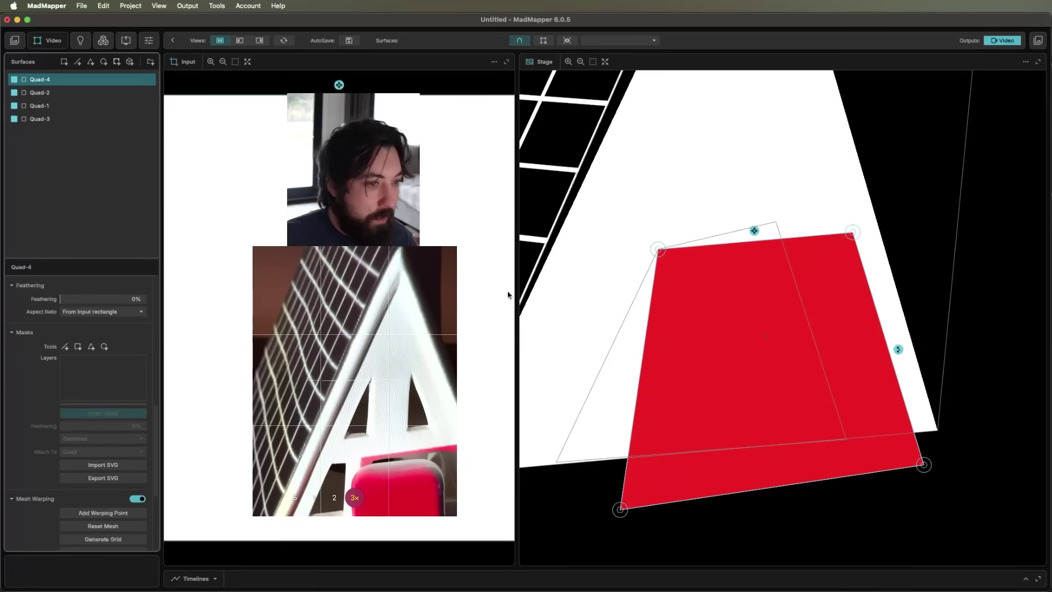
{"action": "scroll", "coordinate": [77, 438], "scroll_direction": "down", "scroll_amount": 5}
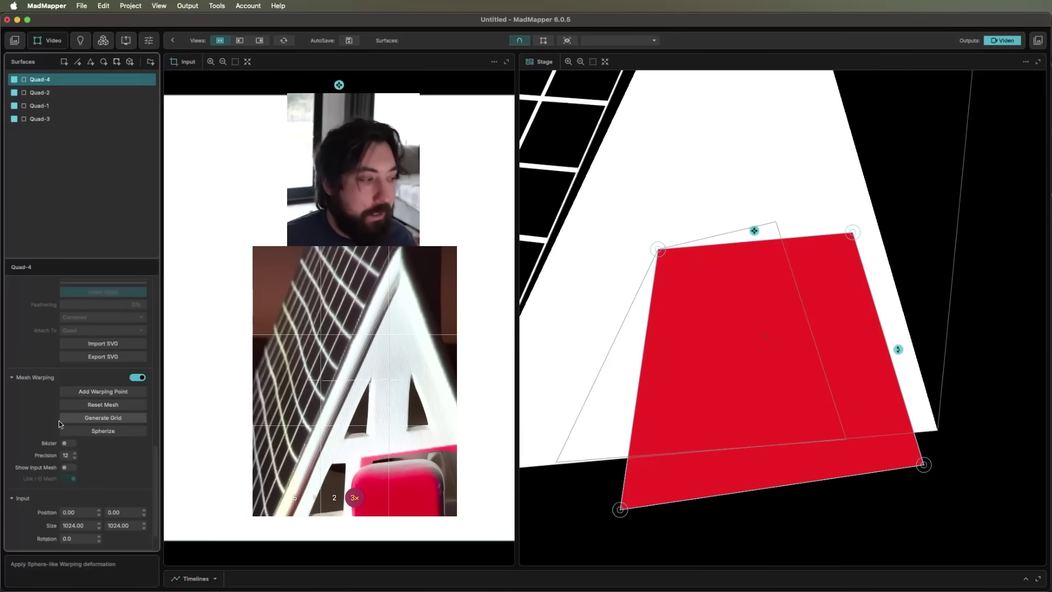
{"action": "left_click", "coordinate": [784, 239]}
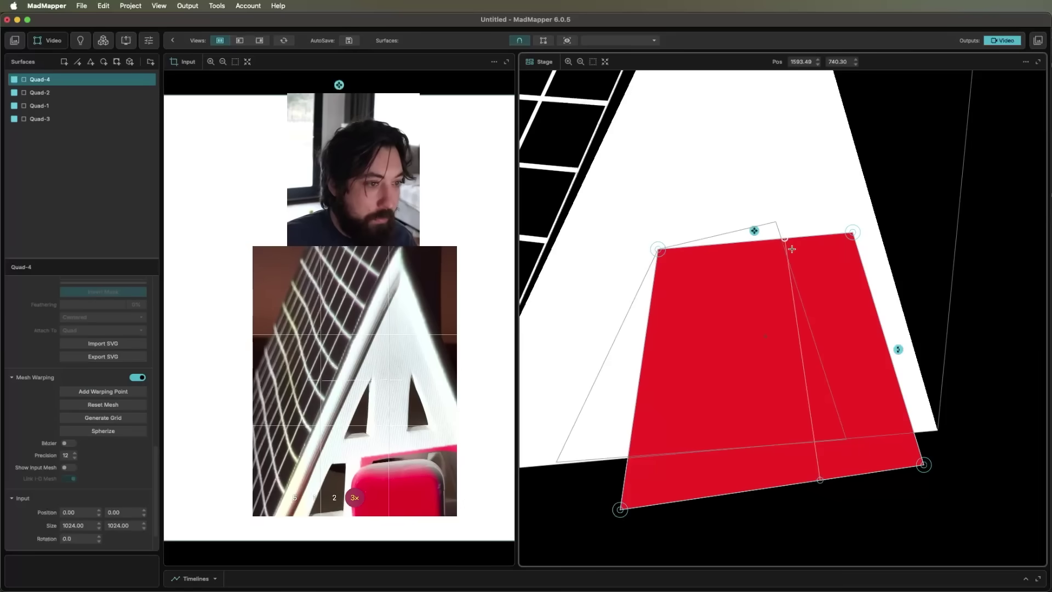
Try pulling the new point up into a peak twice, undoing each to keep the flat outline
{"action": "left_click_drag", "start_coordinate": [784, 239], "coordinate": [747, 183]}
{"action": "key", "text": "super+z"}
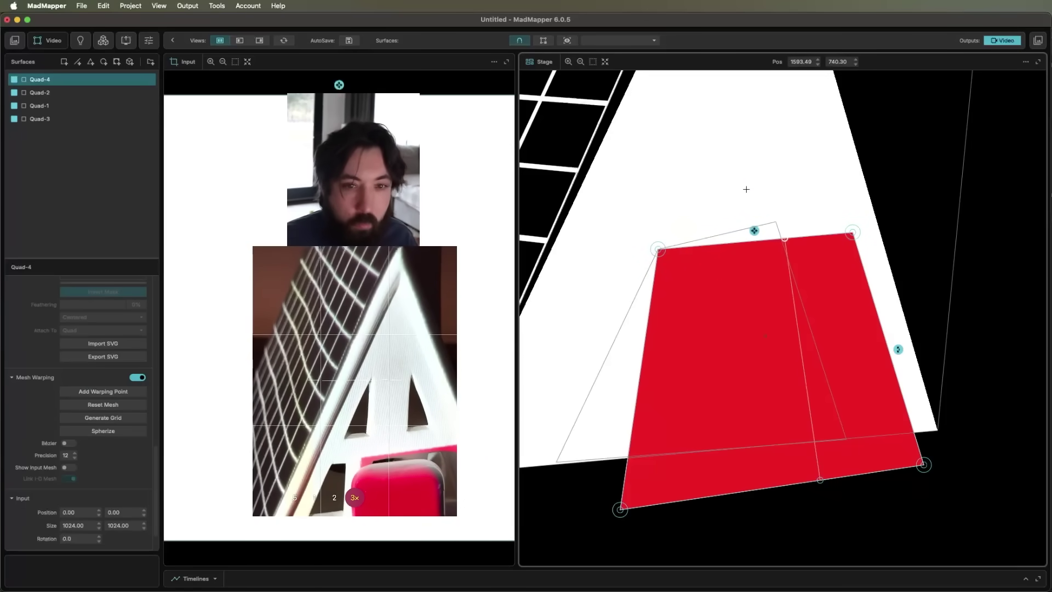
{"action": "left_click_drag", "start_coordinate": [785, 239], "coordinate": [775, 170]}
{"action": "key", "text": "super+z"}
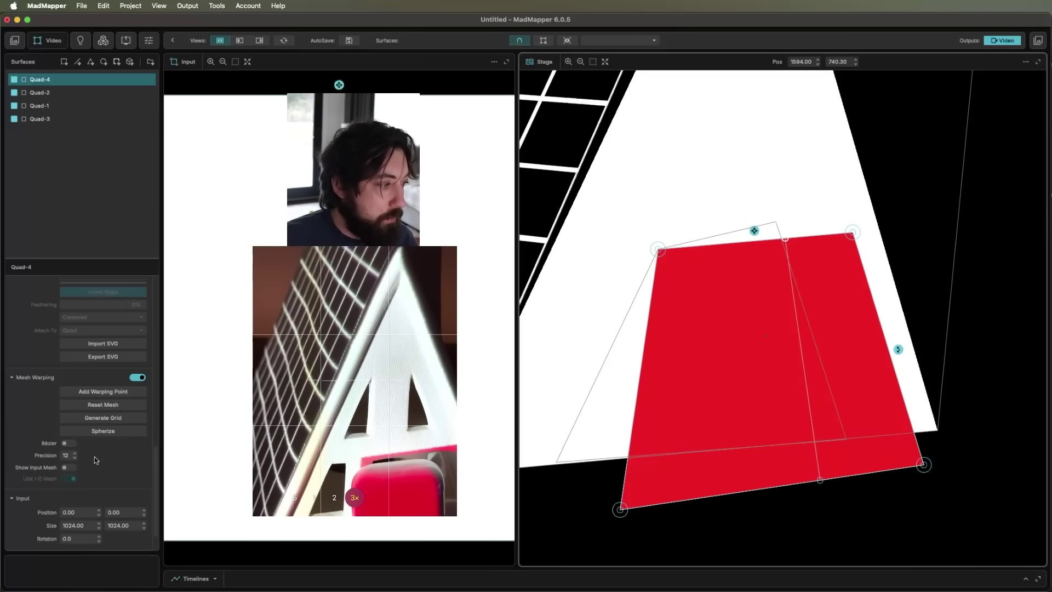
Spherize Quad-4 and fill it with the Grid Generator red grid pattern
{"action": "left_click", "coordinate": [94, 432]}
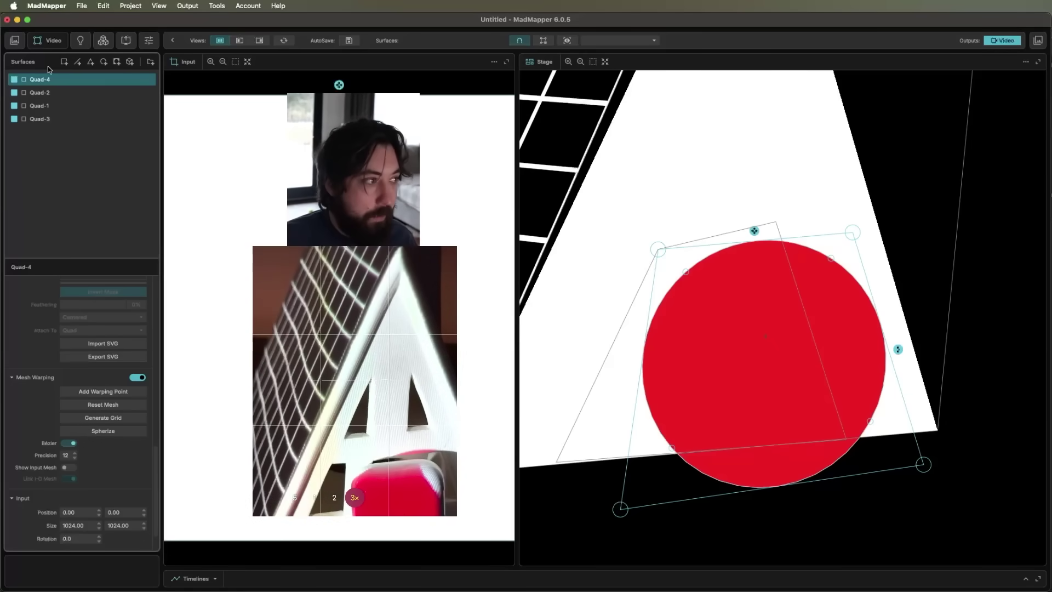
{"action": "left_click", "coordinate": [15, 40]}
{"action": "left_click", "coordinate": [127, 109]}
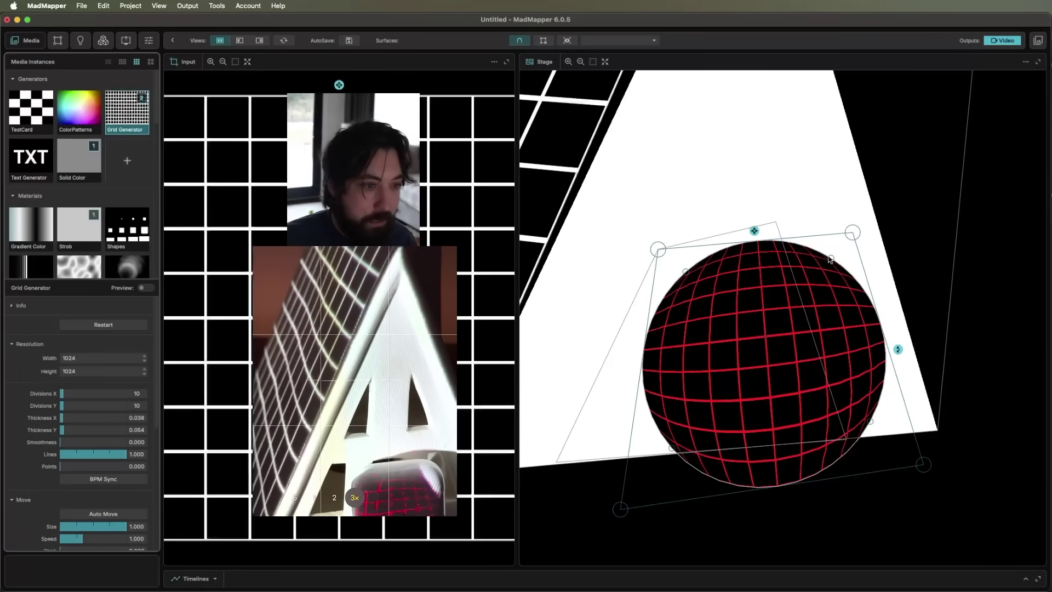
Drag the sphere's Bézier points and handles to bulge it into a rounded cushion over the doorway
{"action": "left_click_drag", "start_coordinate": [830, 259], "coordinate": [838, 254]}
{"action": "left_click_drag", "start_coordinate": [893, 289], "coordinate": [851, 265]}
{"action": "left_click_drag", "start_coordinate": [795, 226], "coordinate": [801, 243]}
{"action": "left_click_drag", "start_coordinate": [697, 269], "coordinate": [695, 265]}
{"action": "left_click_drag", "start_coordinate": [649, 307], "coordinate": [661, 312]}
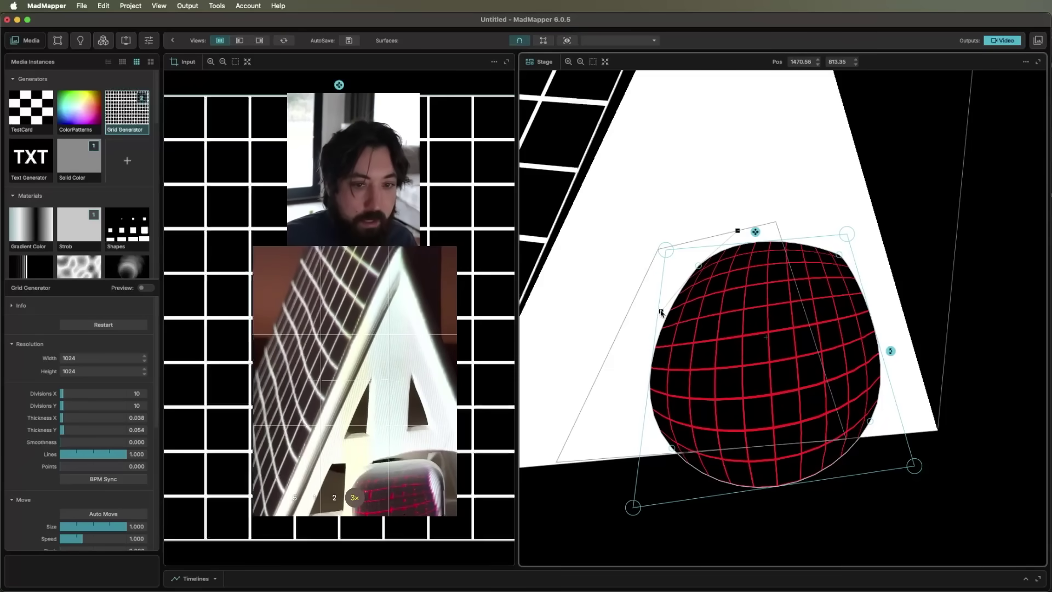
{"action": "left_click_drag", "start_coordinate": [672, 448], "coordinate": [673, 453]}
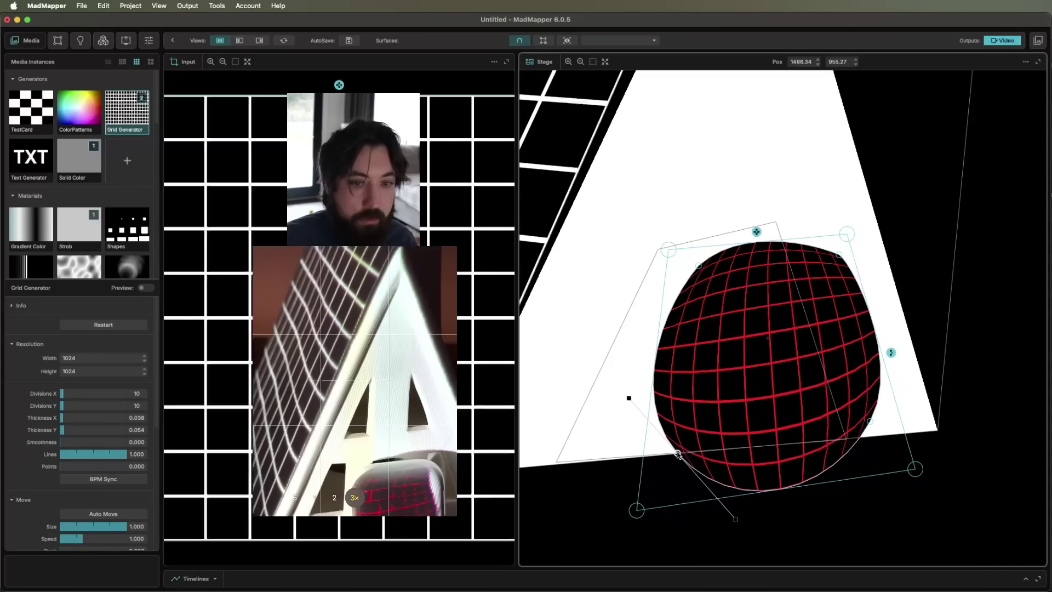
{"action": "left_click_drag", "start_coordinate": [840, 259], "coordinate": [848, 261]}
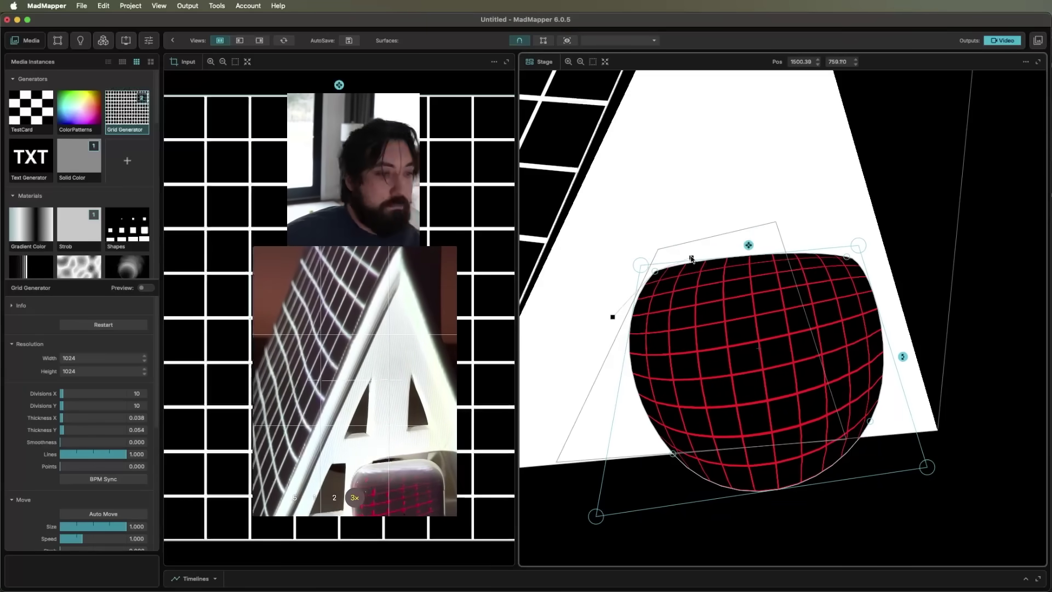
{"action": "left_click_drag", "start_coordinate": [692, 259], "coordinate": [912, 379]}
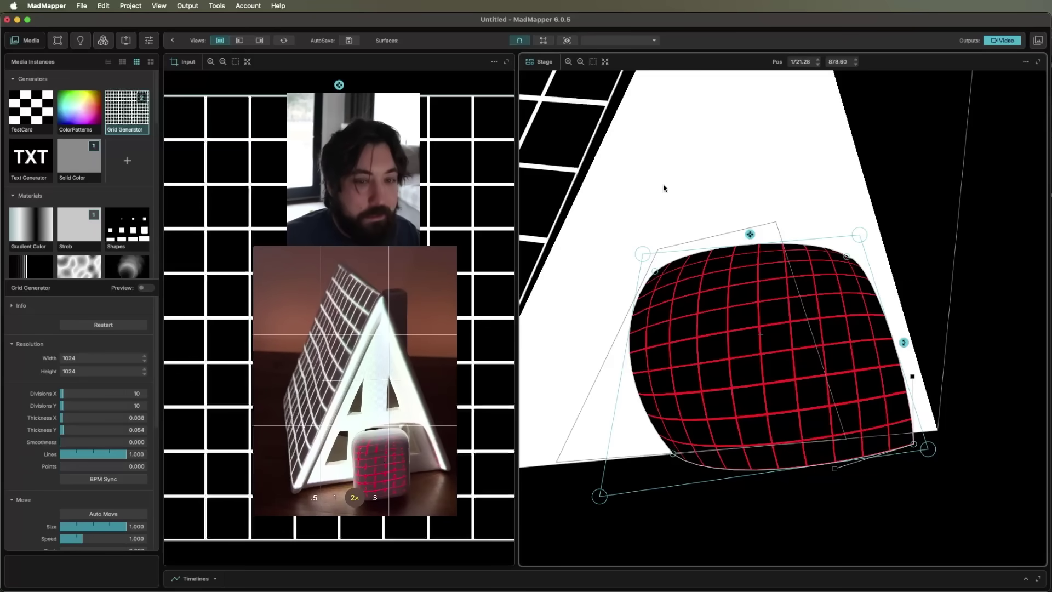
Delete the spherized red-grid surface from the stage
{"action": "left_click", "coordinate": [836, 460]}
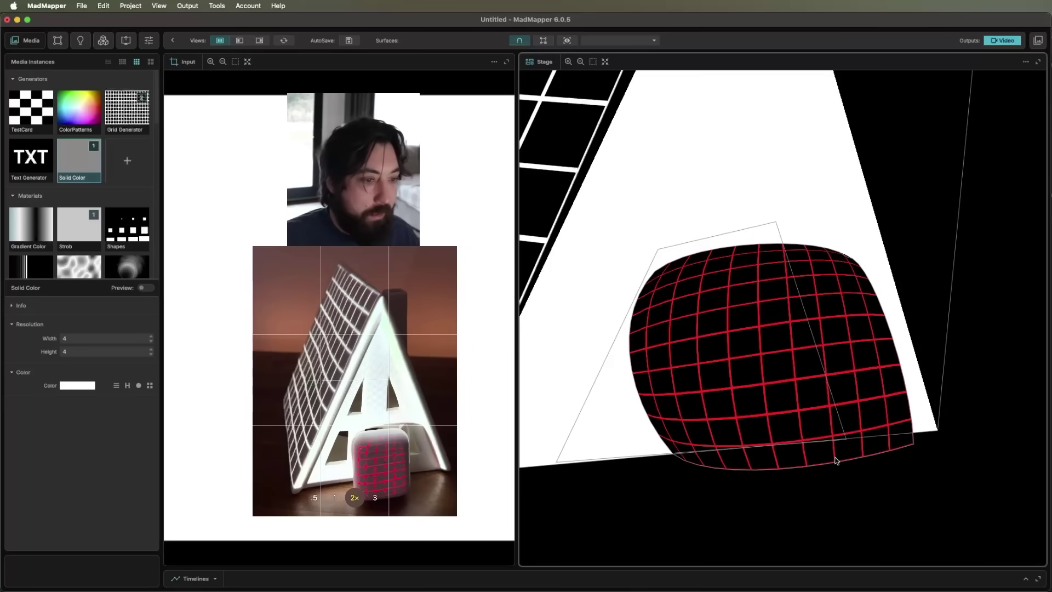
{"action": "left_click", "coordinate": [833, 458]}
{"action": "key", "text": "Delete"}
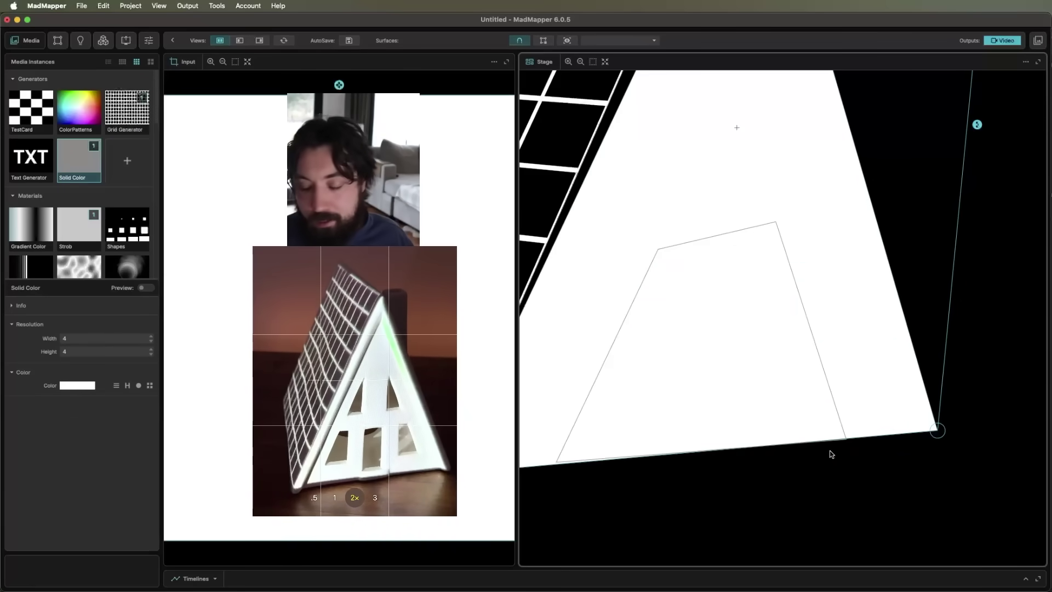
Zoom the Stage out and select the grid-covered roof surface
{"action": "scroll", "coordinate": [789, 310], "scroll_direction": "down", "scroll_amount": 2}
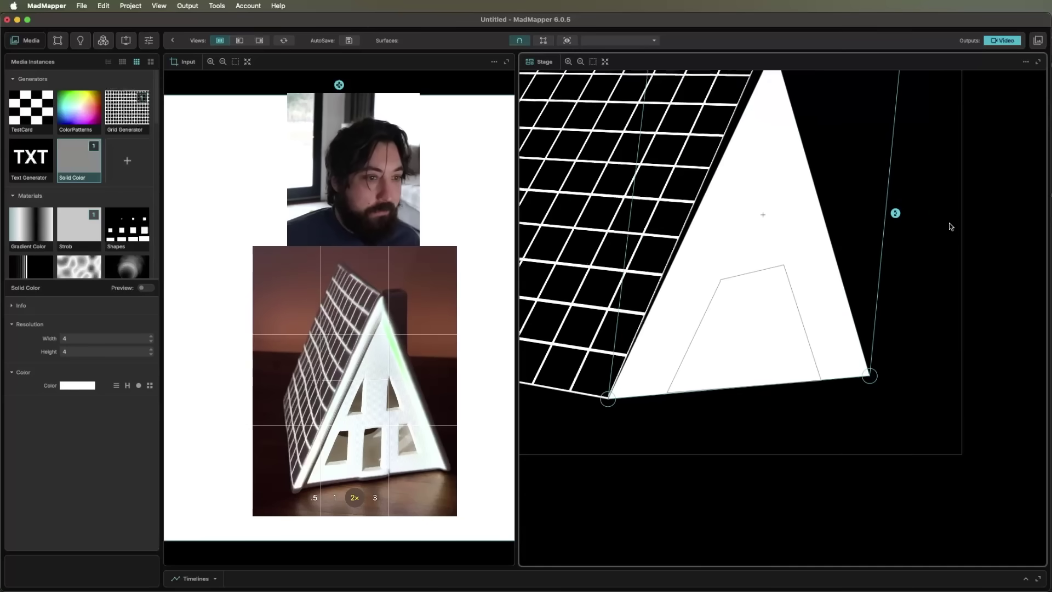
{"action": "left_click", "coordinate": [931, 226]}
{"action": "scroll", "coordinate": [708, 196], "scroll_direction": "left", "scroll_amount": 5}
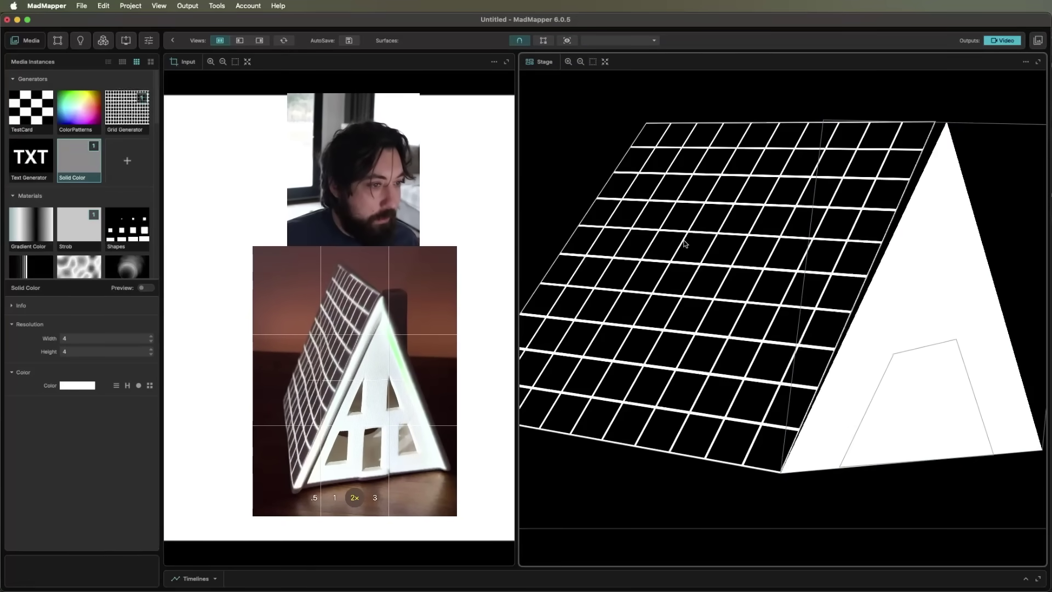
{"action": "left_click", "coordinate": [733, 213]}
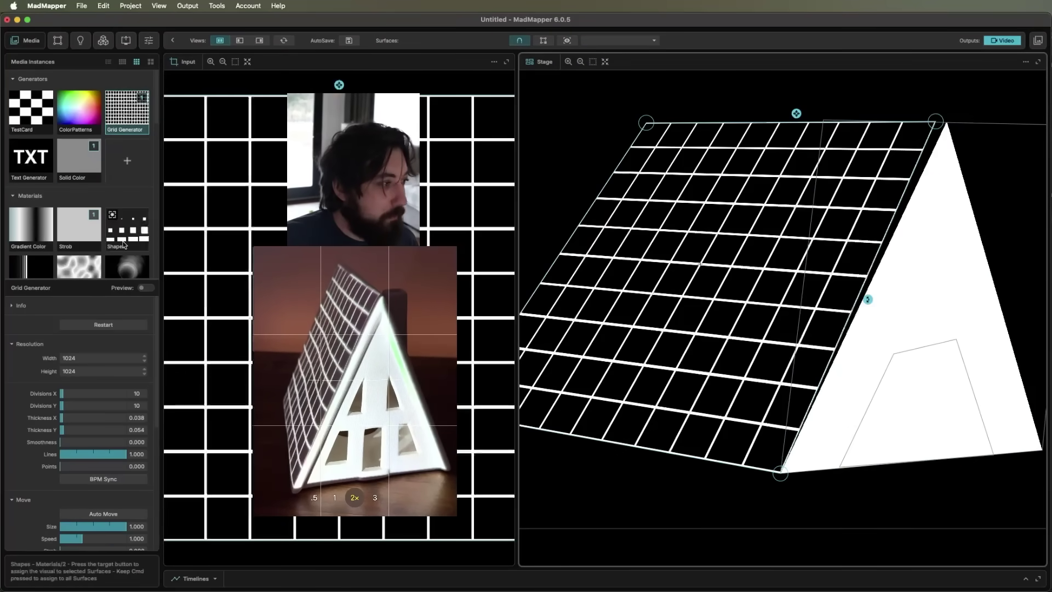
Apply the MadNoise texture to the roof and adjust its Speed Y slider for vertical drift
{"action": "left_click_drag", "start_coordinate": [125, 284], "coordinate": [125, 343]}
{"action": "left_click", "coordinate": [83, 275]}
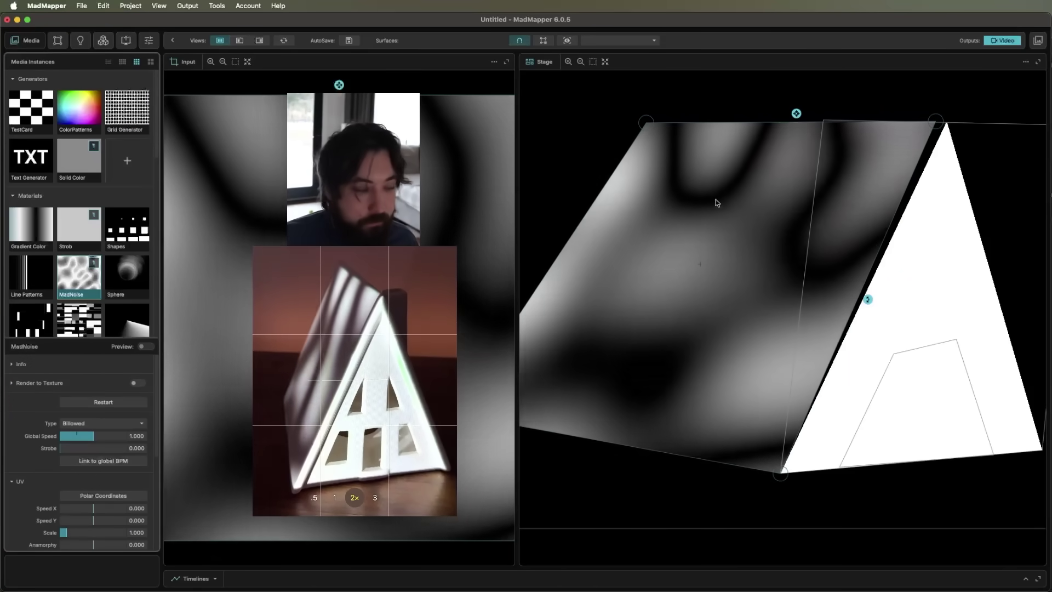
{"action": "mouse_move", "coordinate": [86, 235]}
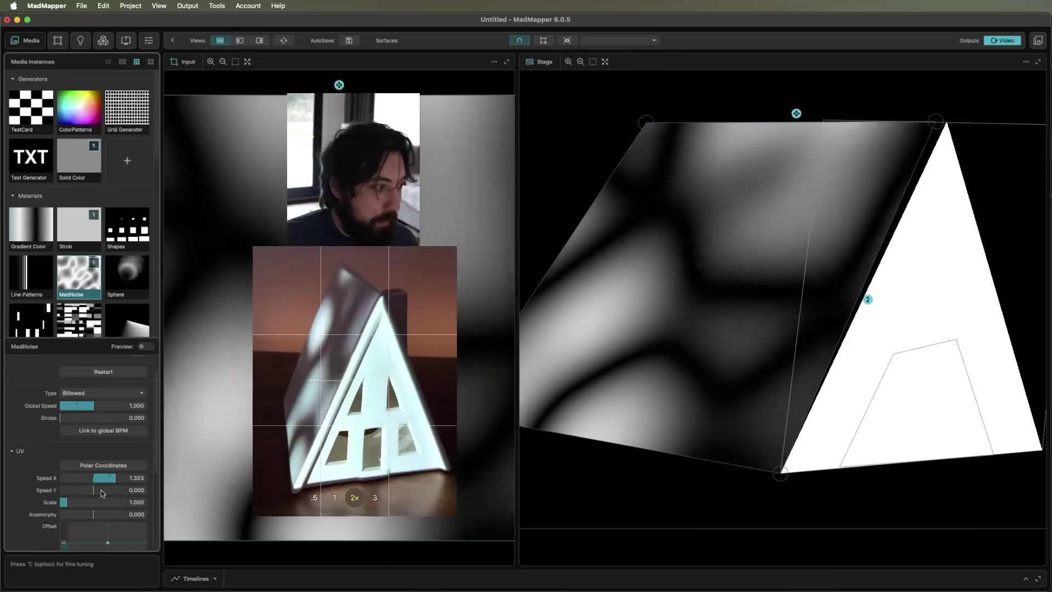
{"action": "left_click_drag", "start_coordinate": [101, 490], "coordinate": [90, 493]}
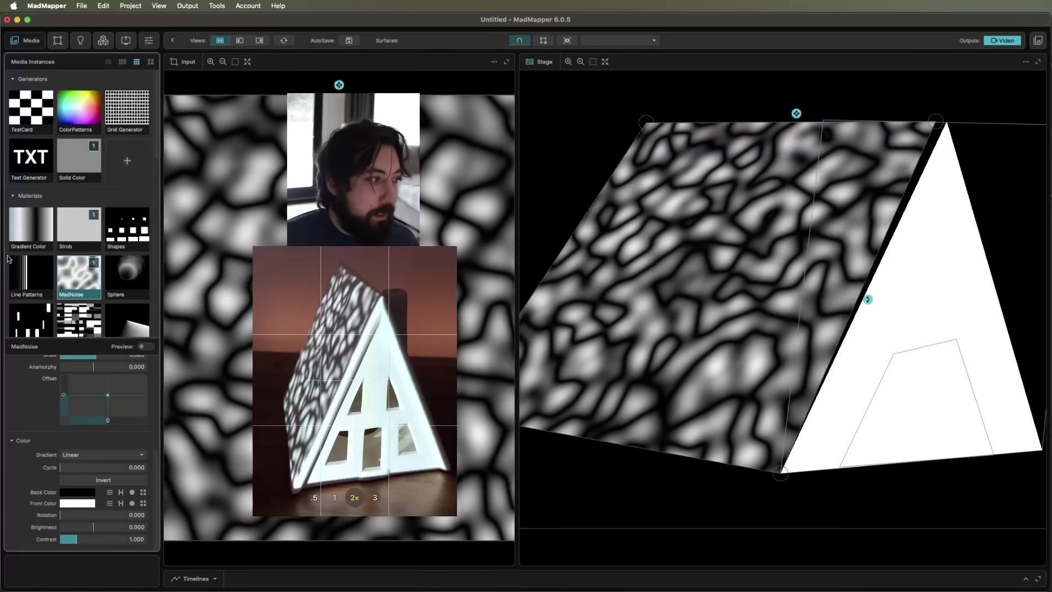
{"action": "scroll", "coordinate": [95, 246], "scroll_direction": "down", "scroll_amount": 3}
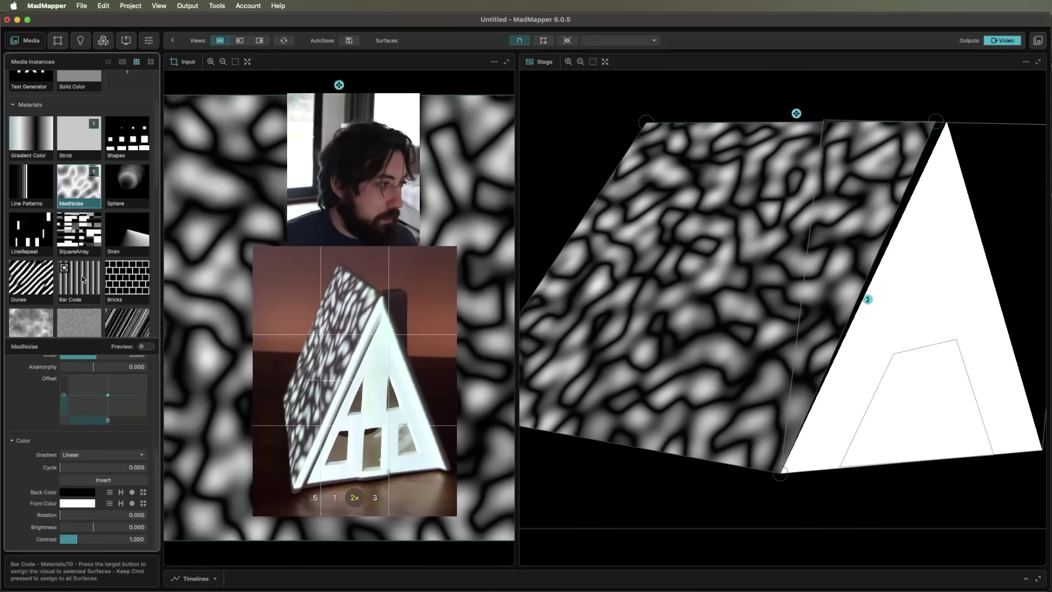
Apply Bar Code to both the roof and the gable, then raise its Speed to 0.734
{"action": "left_click", "coordinate": [81, 275]}
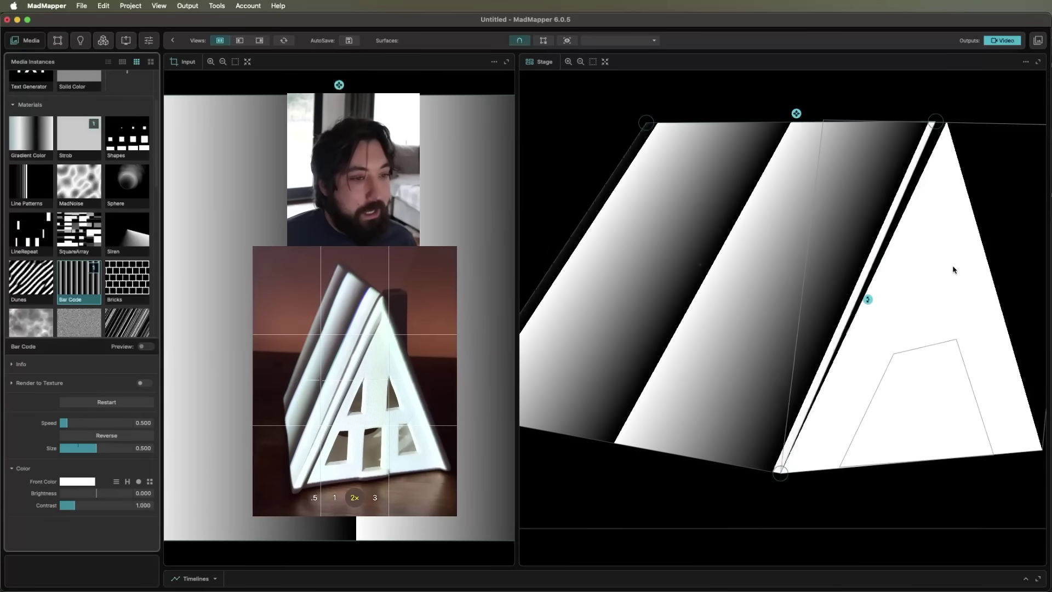
{"action": "left_click", "coordinate": [937, 285]}
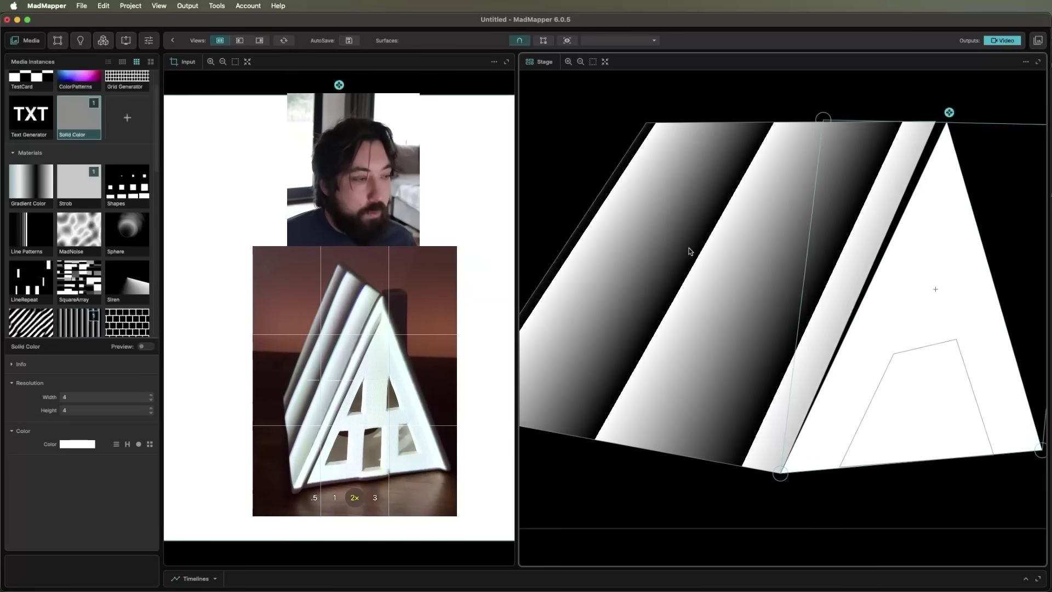
{"action": "scroll", "coordinate": [79, 219], "scroll_direction": "down", "scroll_amount": 3}
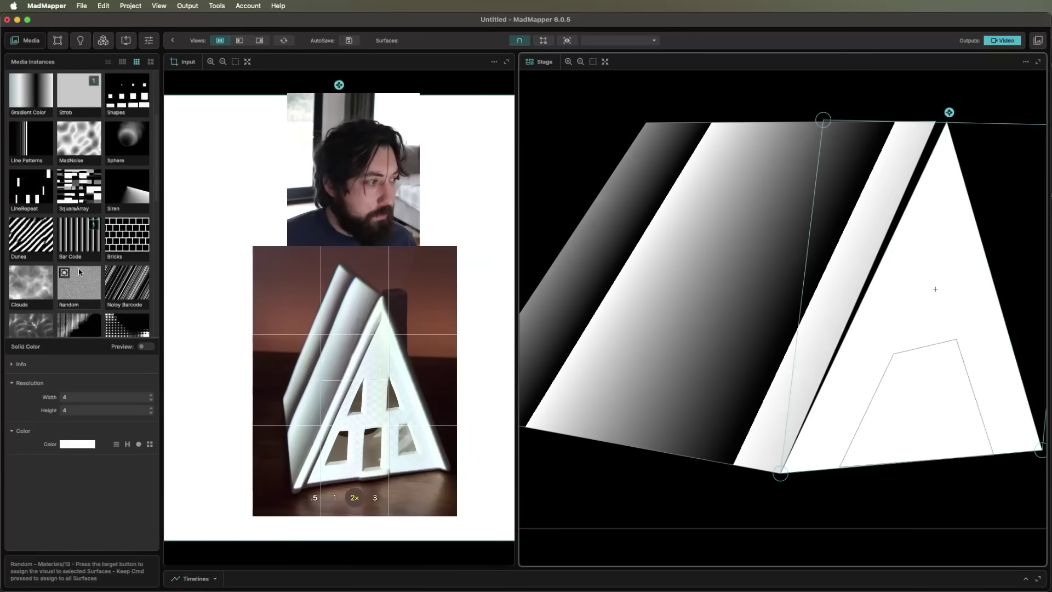
{"action": "left_click", "coordinate": [79, 236]}
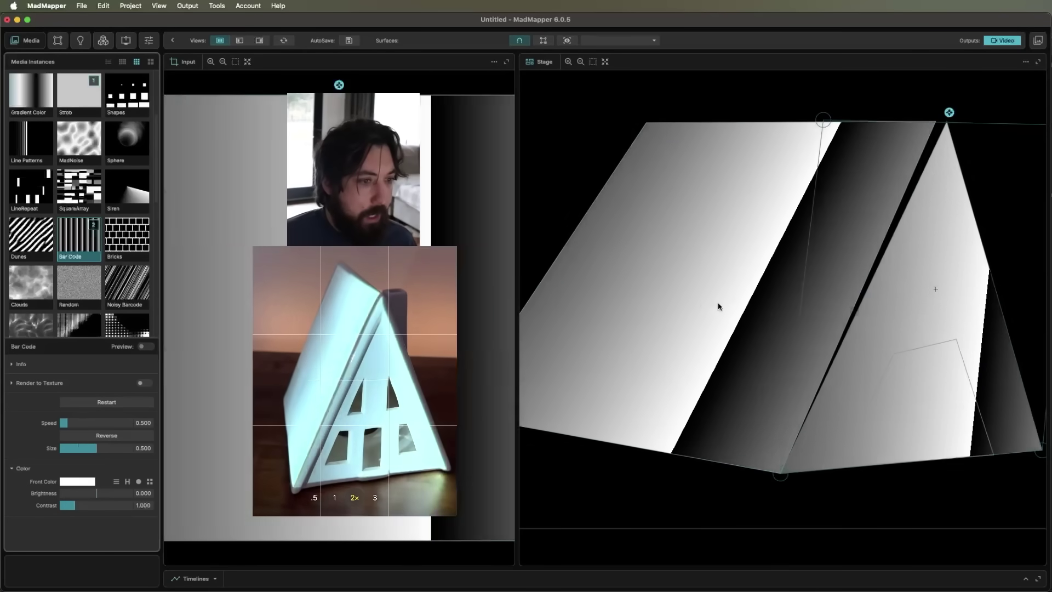
{"action": "left_click", "coordinate": [718, 303]}
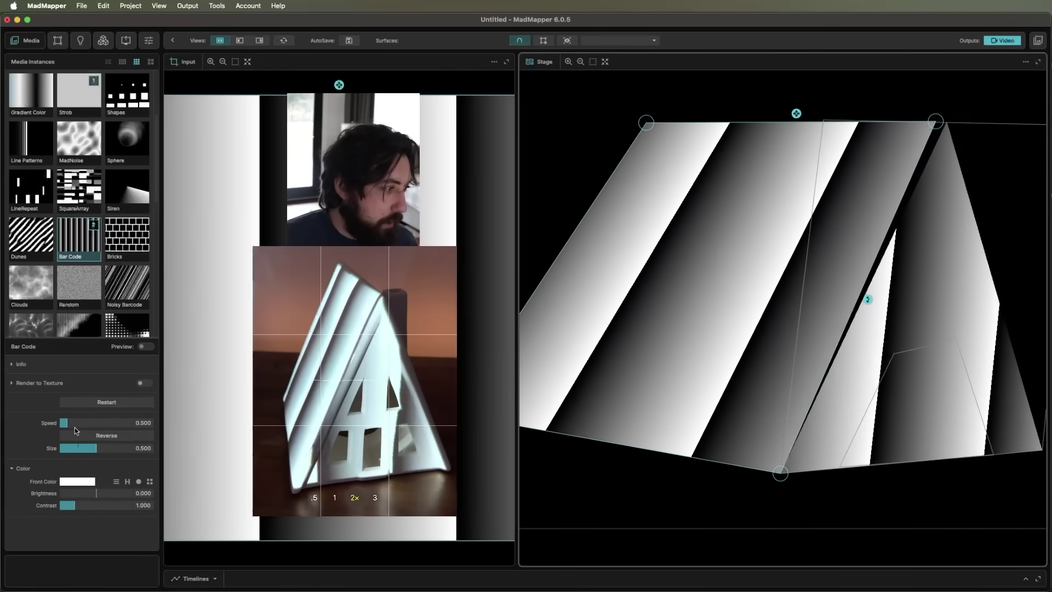
{"action": "mouse_move", "coordinate": [75, 425]}
{"action": "left_mouse_down"}
{"action": "mouse_move", "coordinate": [83, 427]}
{"action": "mouse_move", "coordinate": [71, 425]}
{"action": "left_mouse_up"}
Duplicate the Bar Code media as Bar Code-1 and pick it for the other cabin surface
{"action": "right_click", "coordinate": [81, 242]}
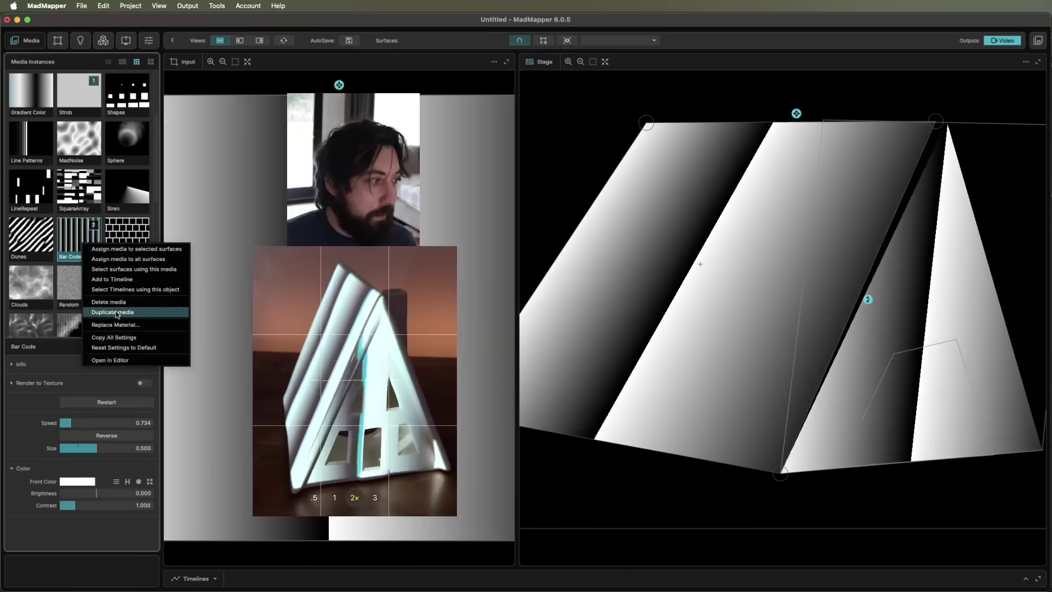
{"action": "left_click", "coordinate": [116, 313]}
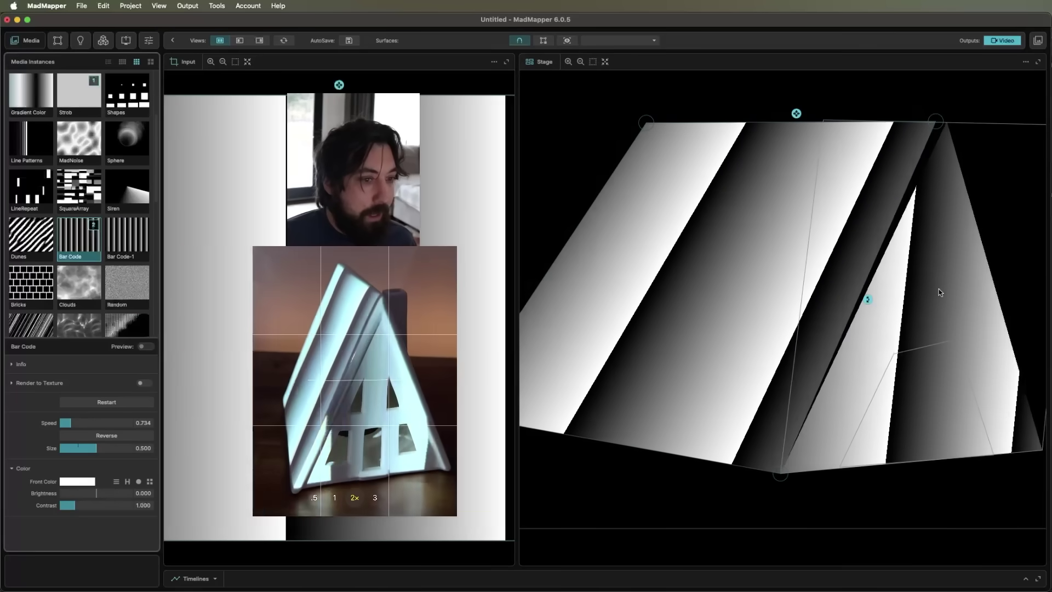
{"action": "left_click", "coordinate": [938, 288]}
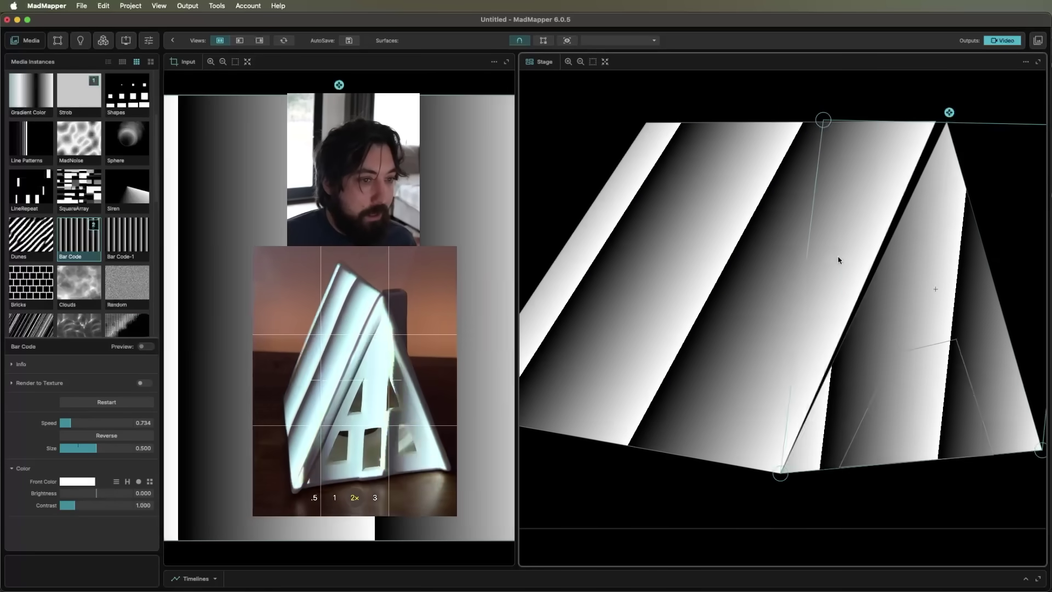
{"action": "left_click", "coordinate": [129, 237]}
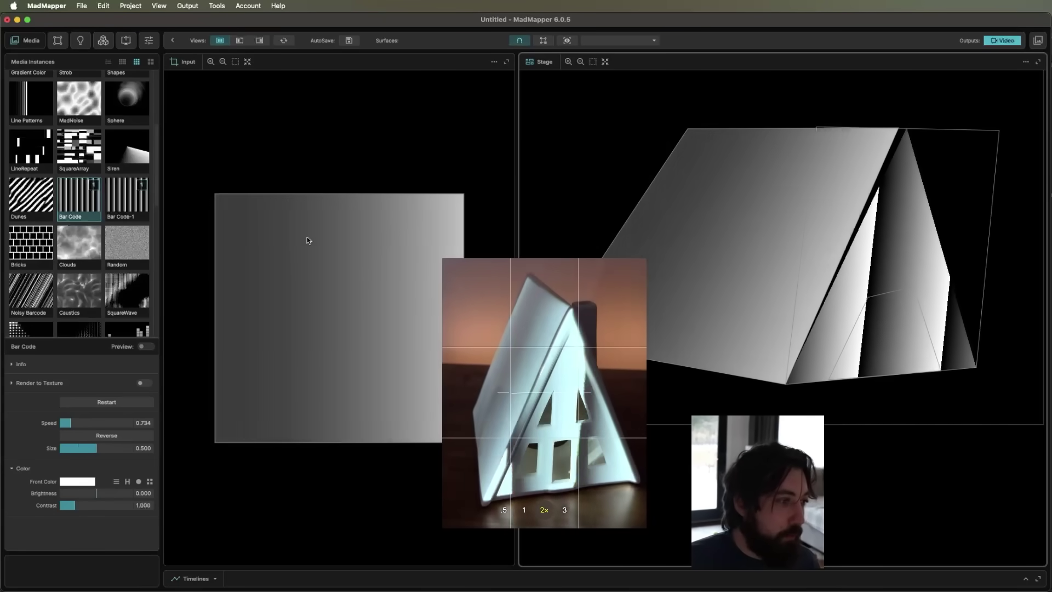
Select the gable triangle, try a red colour tint on it, then reset its Hue to 0
{"action": "left_click", "coordinate": [686, 235]}
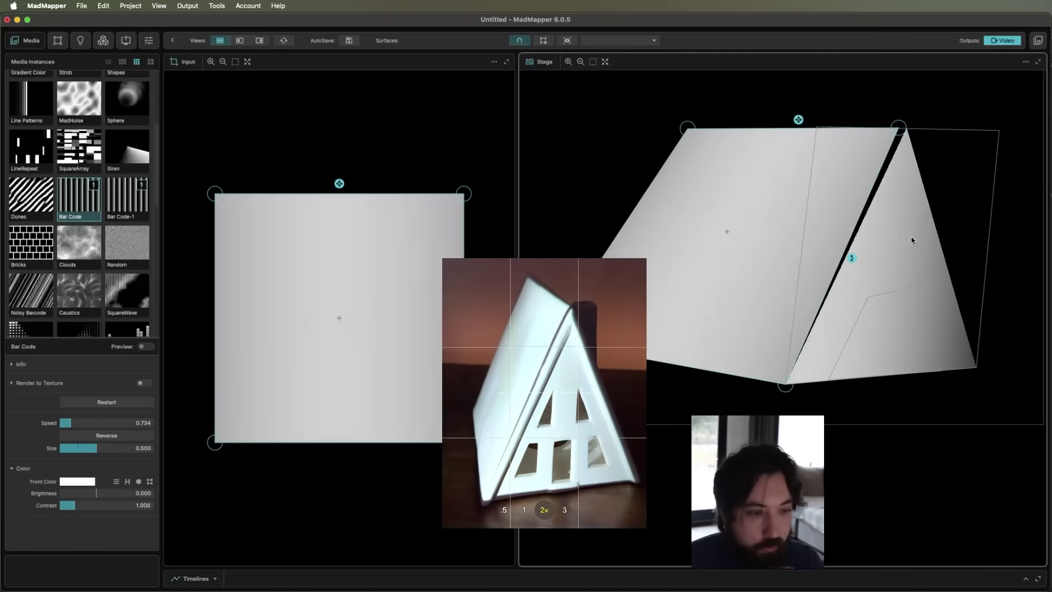
{"action": "left_click", "coordinate": [912, 239]}
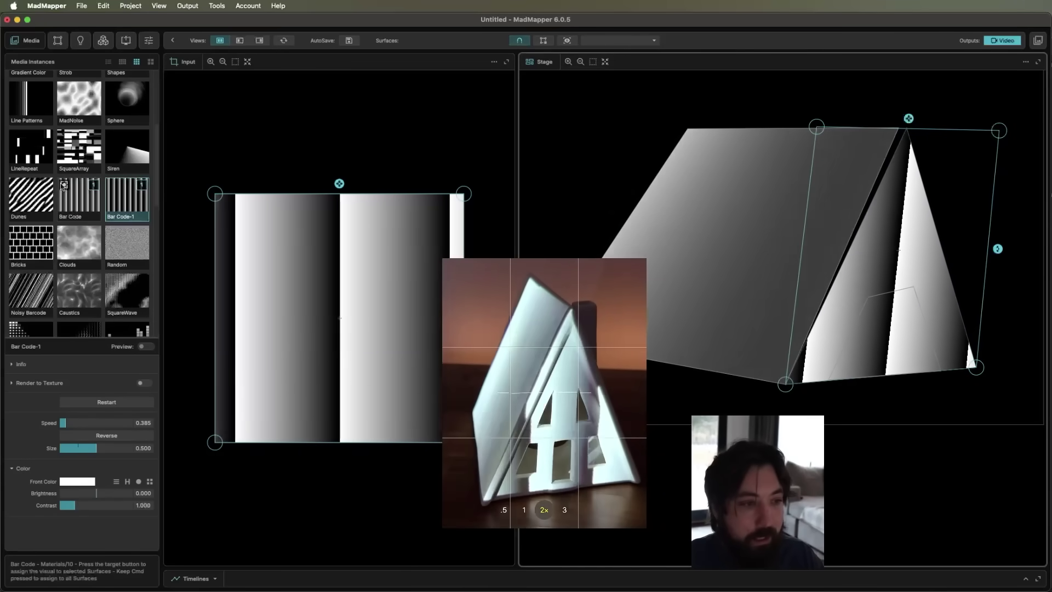
{"action": "left_click", "coordinate": [58, 40]}
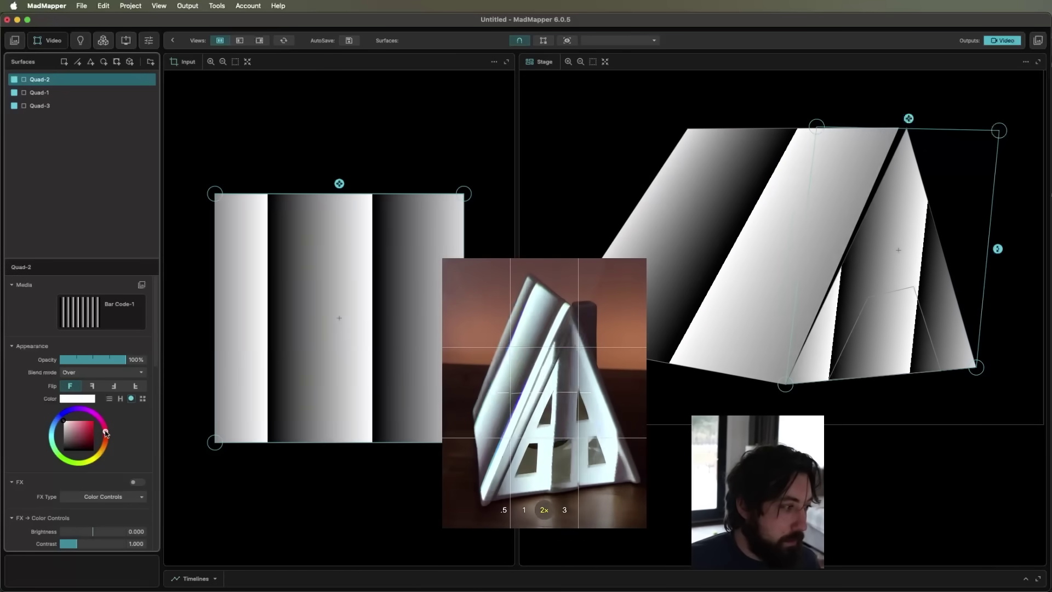
{"action": "left_click", "coordinate": [88, 427]}
{"action": "left_click_drag", "start_coordinate": [88, 427], "coordinate": [93, 422]}
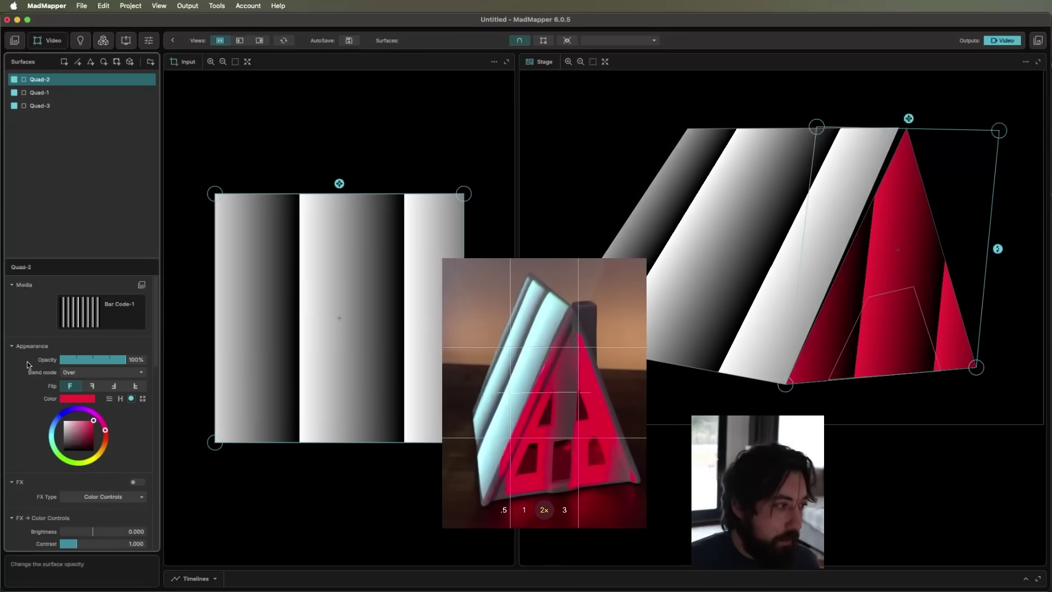
{"action": "scroll", "coordinate": [34, 358], "scroll_direction": "down", "scroll_amount": 10}
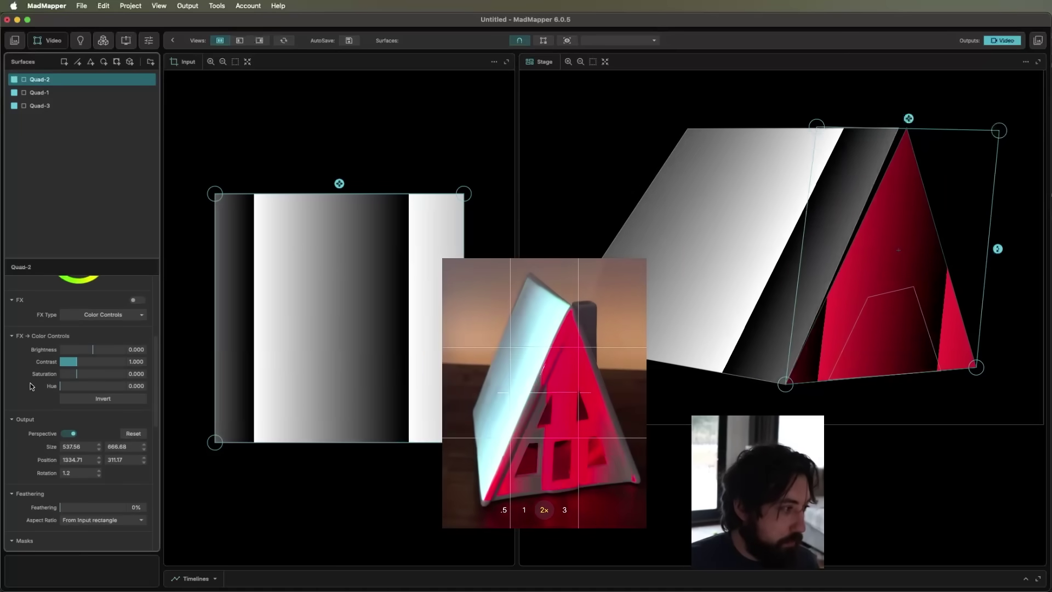
{"action": "scroll", "coordinate": [60, 353], "scroll_direction": "up", "scroll_amount": 2}
{"action": "left_click_drag", "start_coordinate": [60, 355], "coordinate": [110, 360]}
{"action": "double_click", "coordinate": [109, 355]}
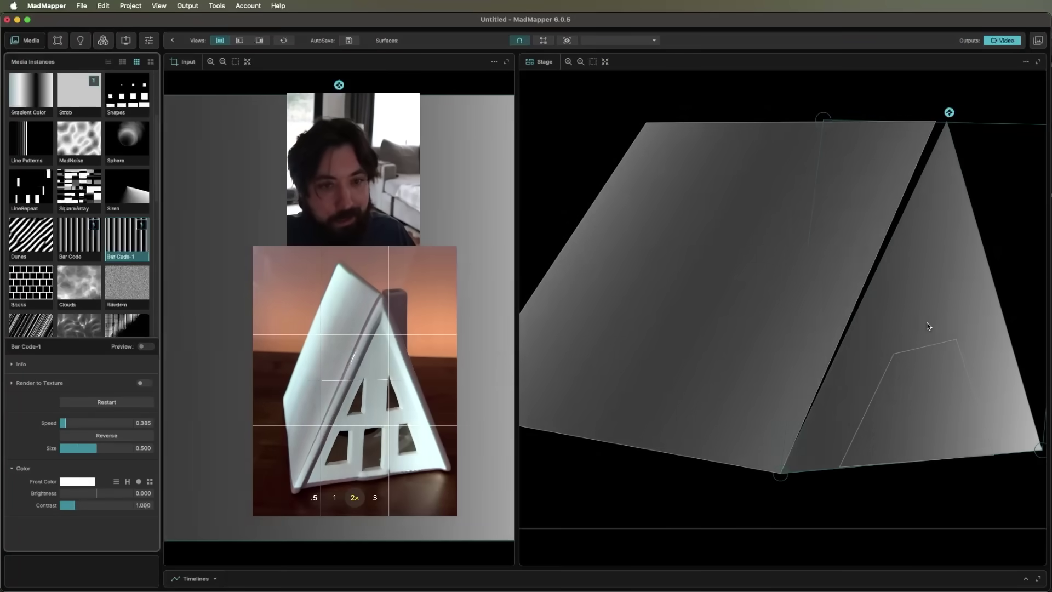
Select the roof surface and assign it the orange-fruit pattern movie from Movies
{"action": "mouse_move", "coordinate": [122, 149]}
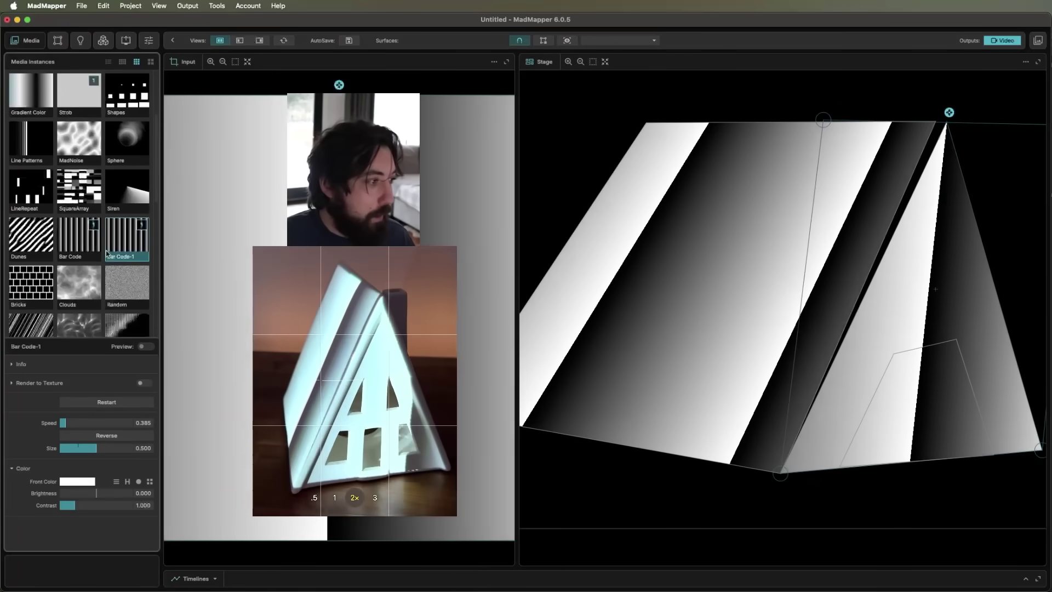
{"action": "scroll", "coordinate": [122, 149], "scroll_direction": "down", "scroll_amount": 10}
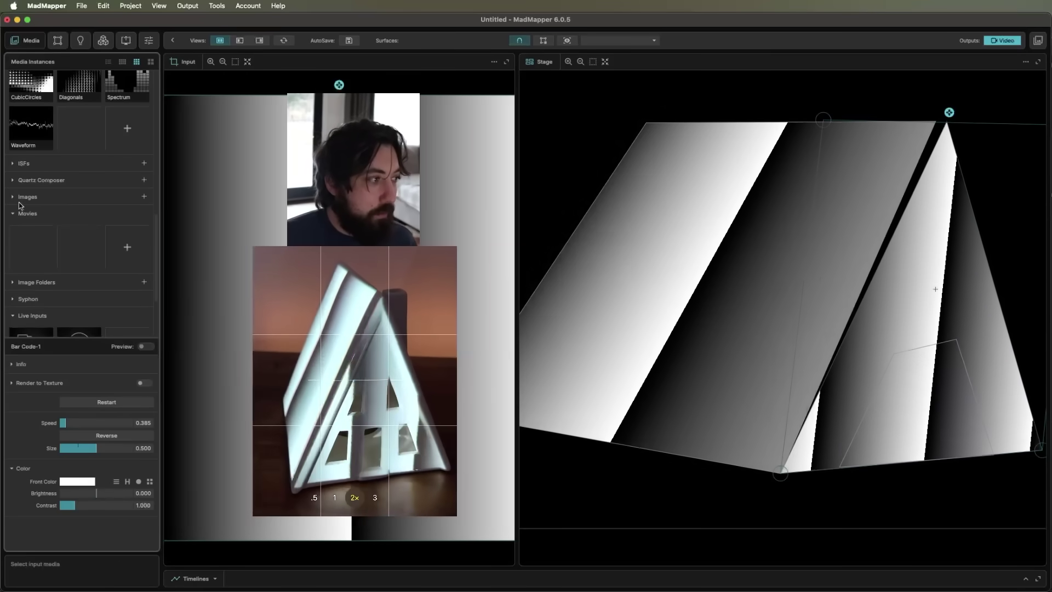
{"action": "left_click", "coordinate": [20, 201]}
{"action": "scroll", "coordinate": [112, 186], "scroll_direction": "down", "scroll_amount": 4}
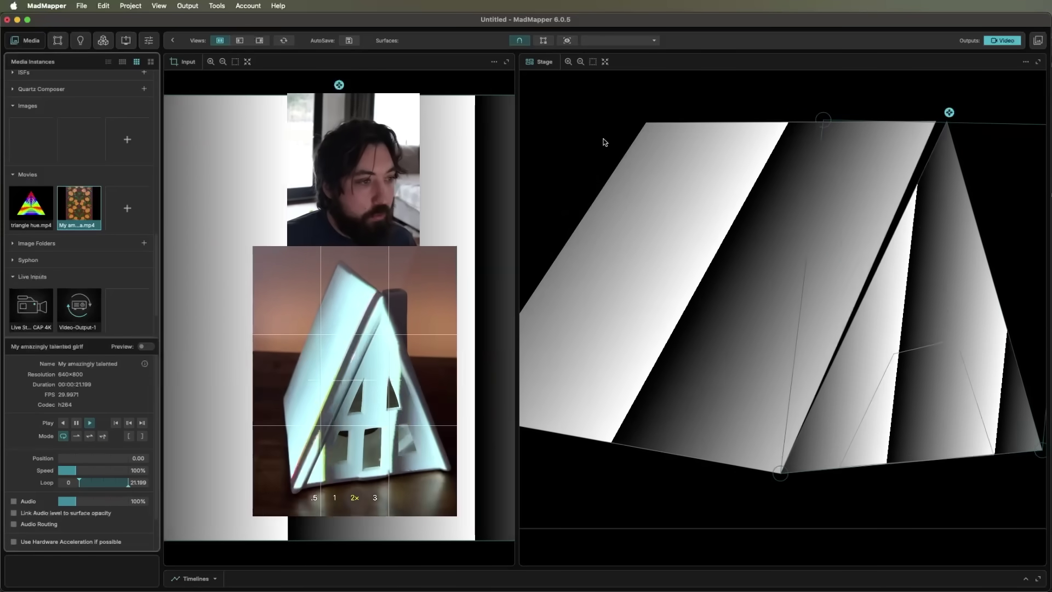
{"action": "left_click_drag", "start_coordinate": [603, 141], "coordinate": [643, 146]}
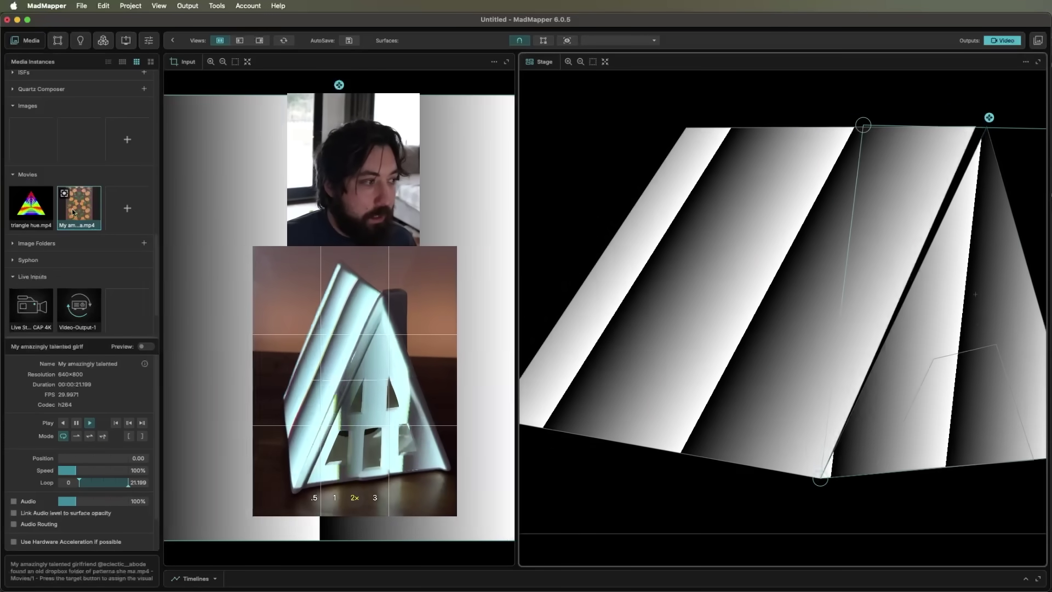
{"action": "mouse_move", "coordinate": [87, 192]}
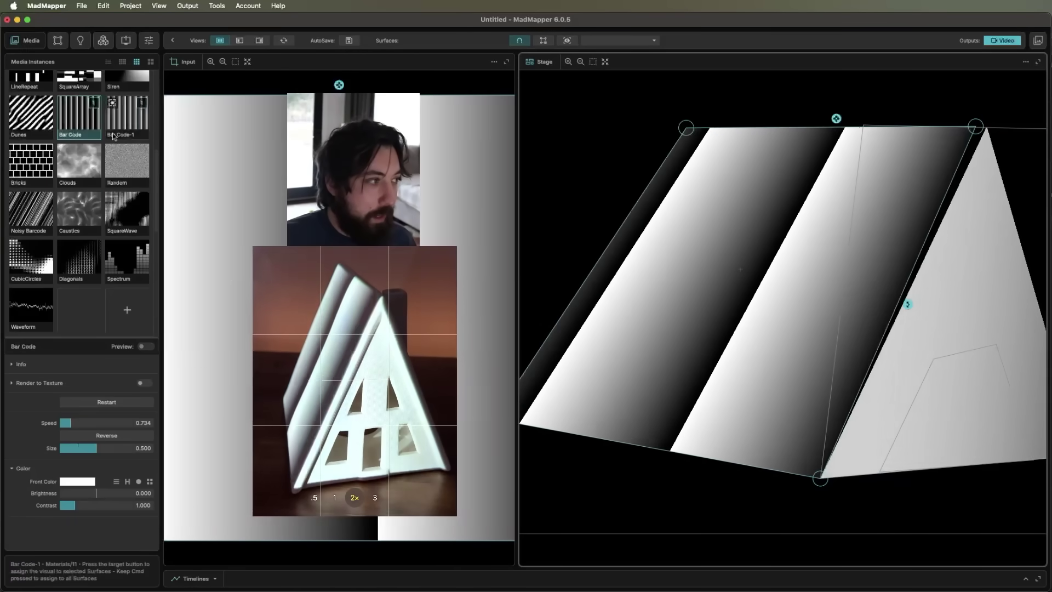
{"action": "scroll", "coordinate": [24, 187], "scroll_direction": "down", "scroll_amount": 2}
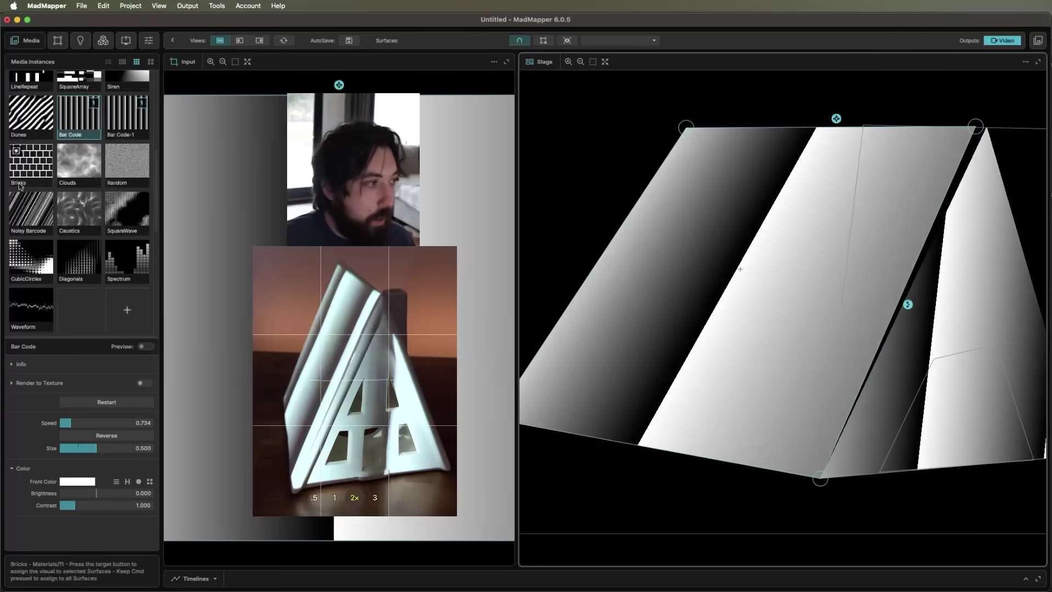
{"action": "scroll", "coordinate": [48, 208], "scroll_direction": "down", "scroll_amount": 6}
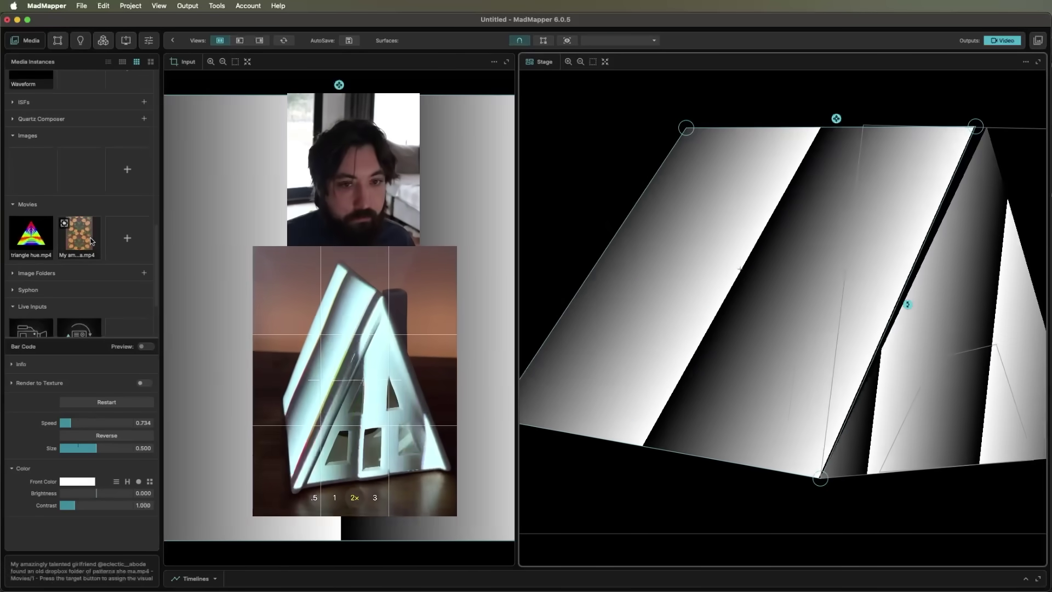
{"action": "left_click", "coordinate": [88, 238]}
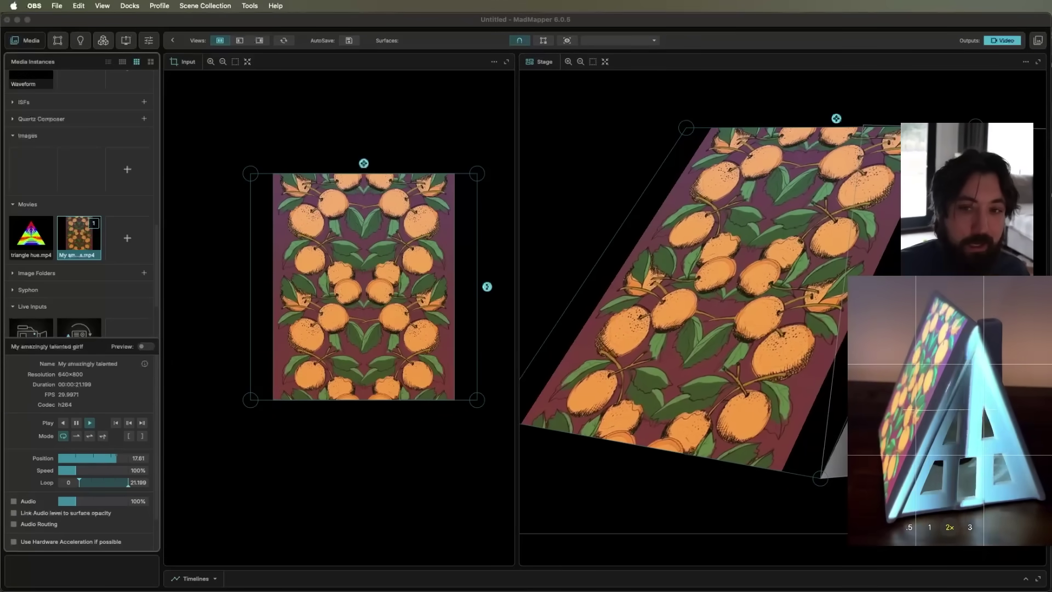
Shrink and rotate the roof's input quad to align it with the orange movie frame
{"action": "left_click", "coordinate": [388, 208]}
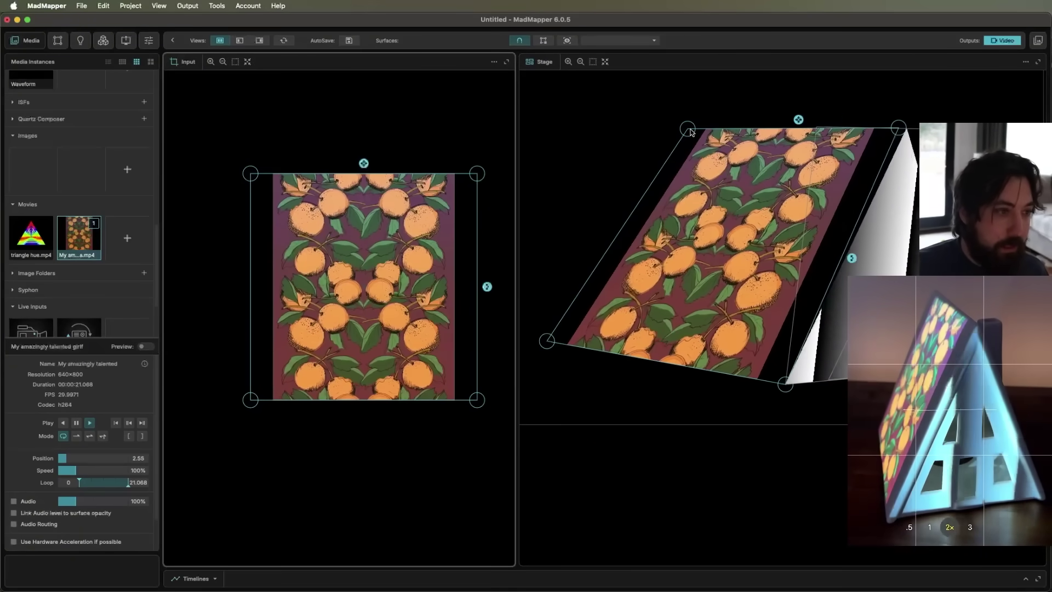
{"action": "left_click", "coordinate": [477, 175]}
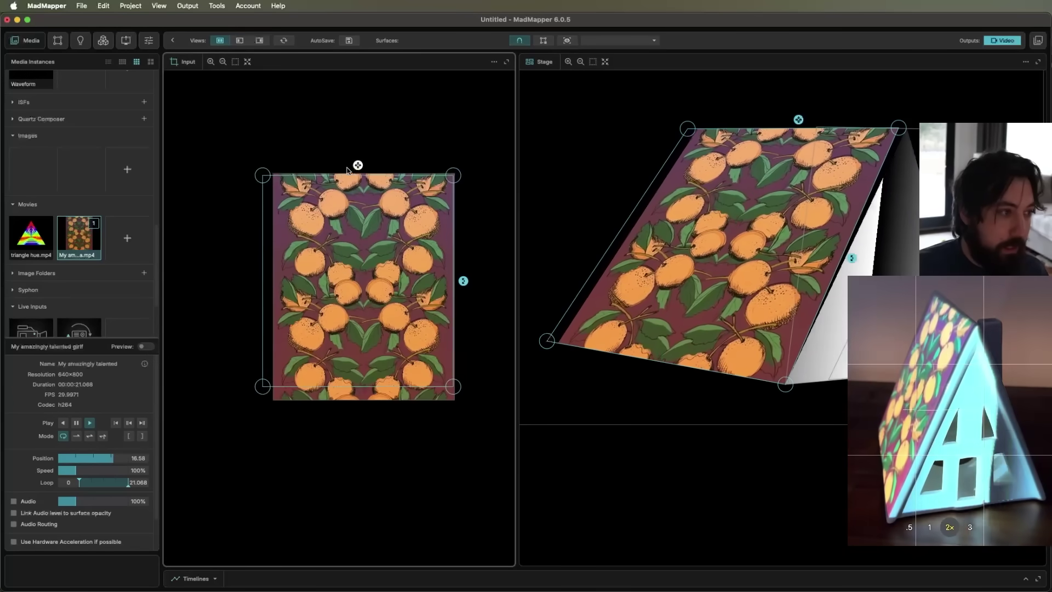
{"action": "left_click_drag", "start_coordinate": [360, 164], "coordinate": [363, 168]}
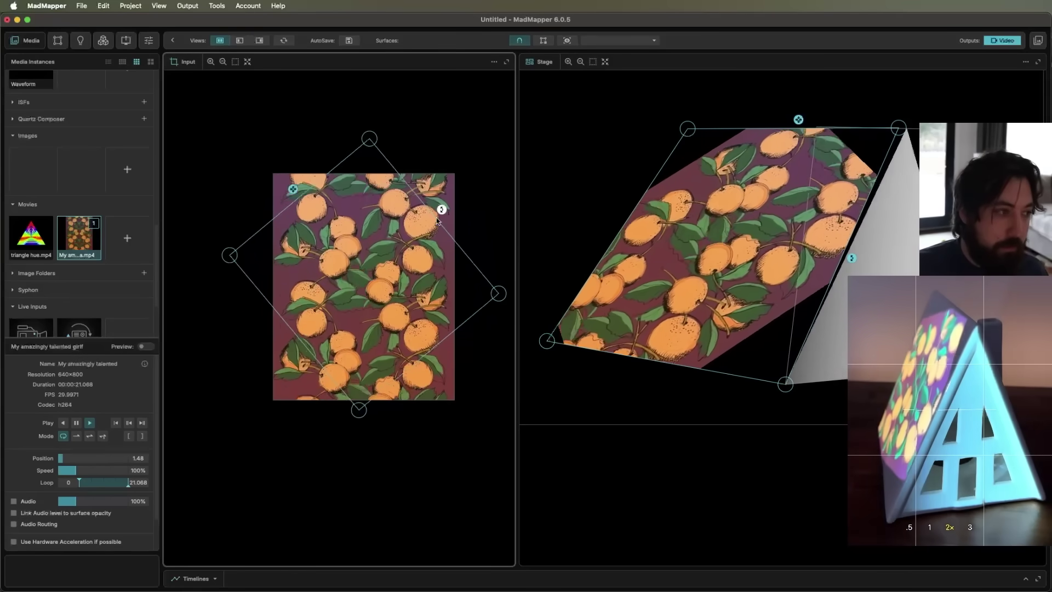
{"action": "left_click_drag", "start_coordinate": [455, 271], "coordinate": [457, 273]}
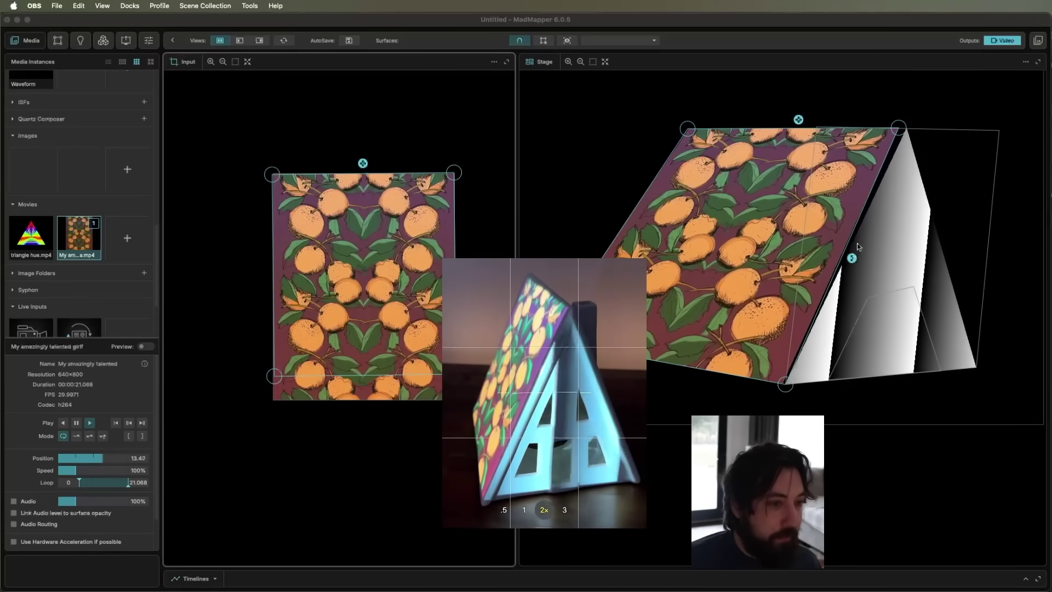
Select the gable triangle and assign it the triangle hue.mp4 rainbow movie
{"action": "left_click", "coordinate": [857, 243]}
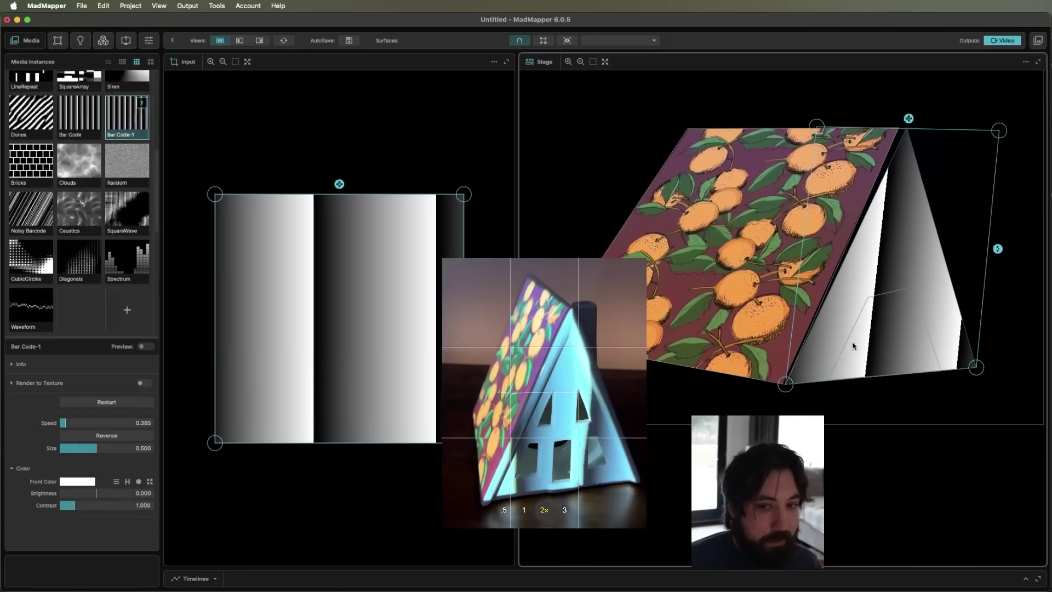
{"action": "left_click", "coordinate": [55, 44]}
{"action": "left_click", "coordinate": [16, 41]}
{"action": "scroll", "coordinate": [38, 137], "scroll_direction": "down", "scroll_amount": 10}
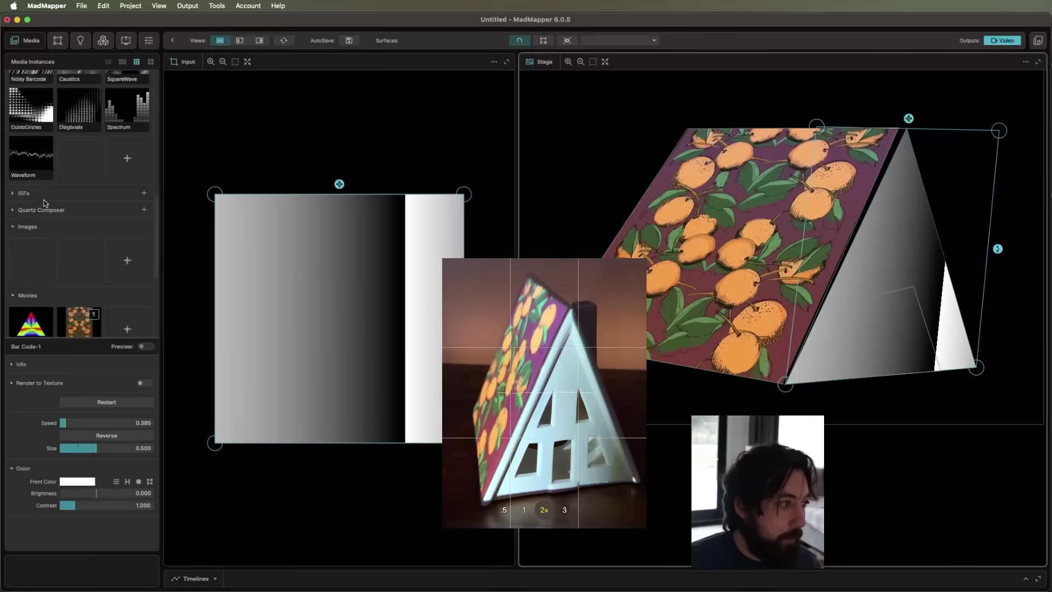
{"action": "left_click", "coordinate": [39, 147]}
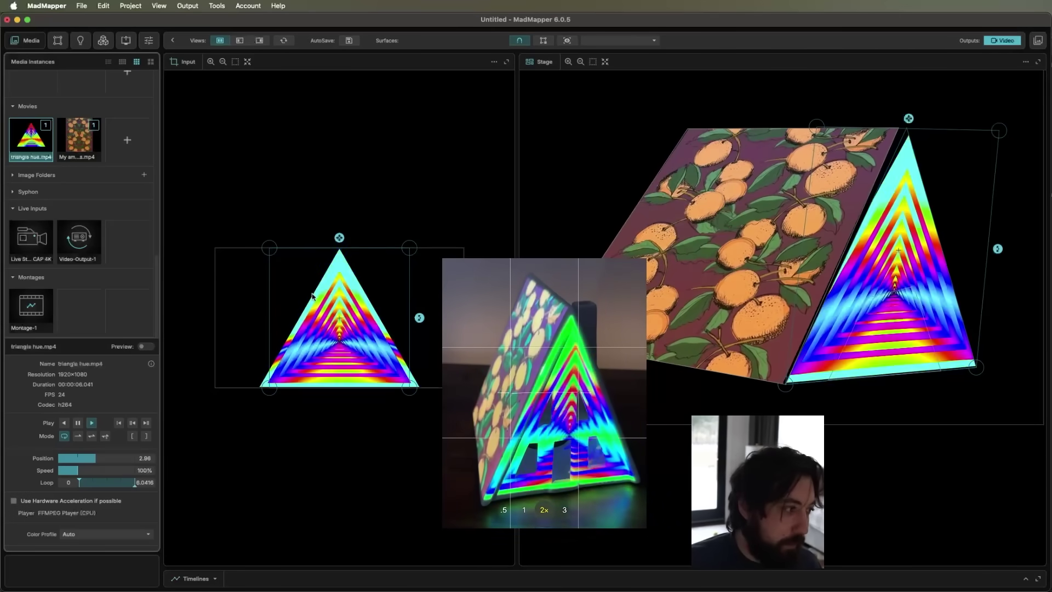
{"action": "scroll", "coordinate": [114, 164], "scroll_direction": "up", "scroll_amount": 3}
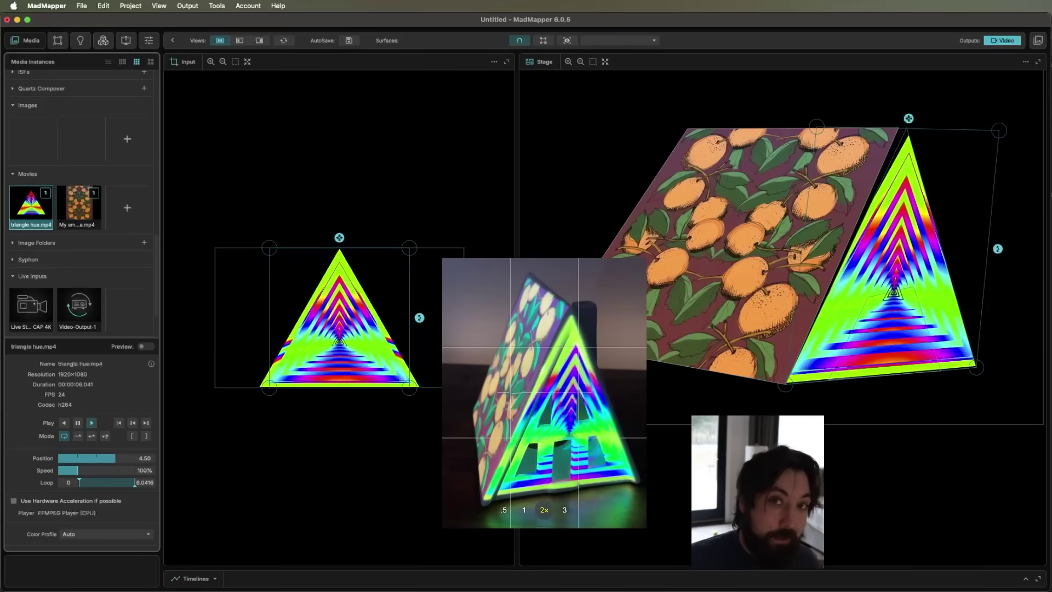